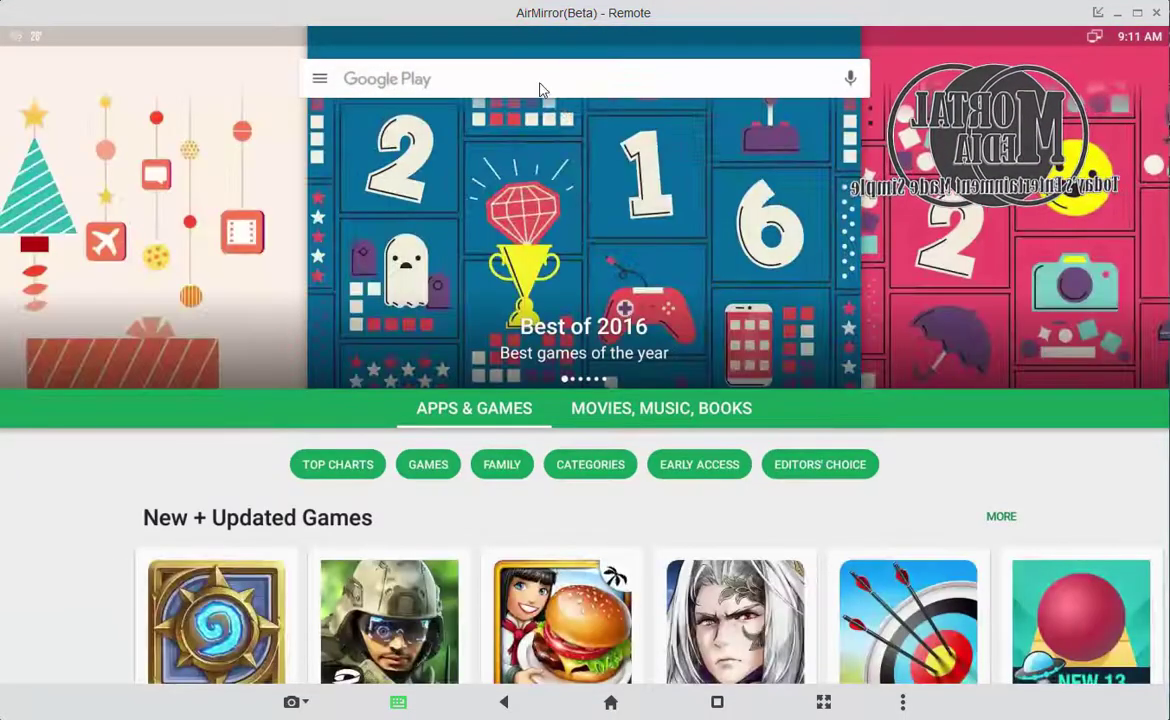
Step: Search Google Play for "simple launcher" and open the Smart Launcher 3 result
{"action": "left_click", "coordinate": [539, 89]}
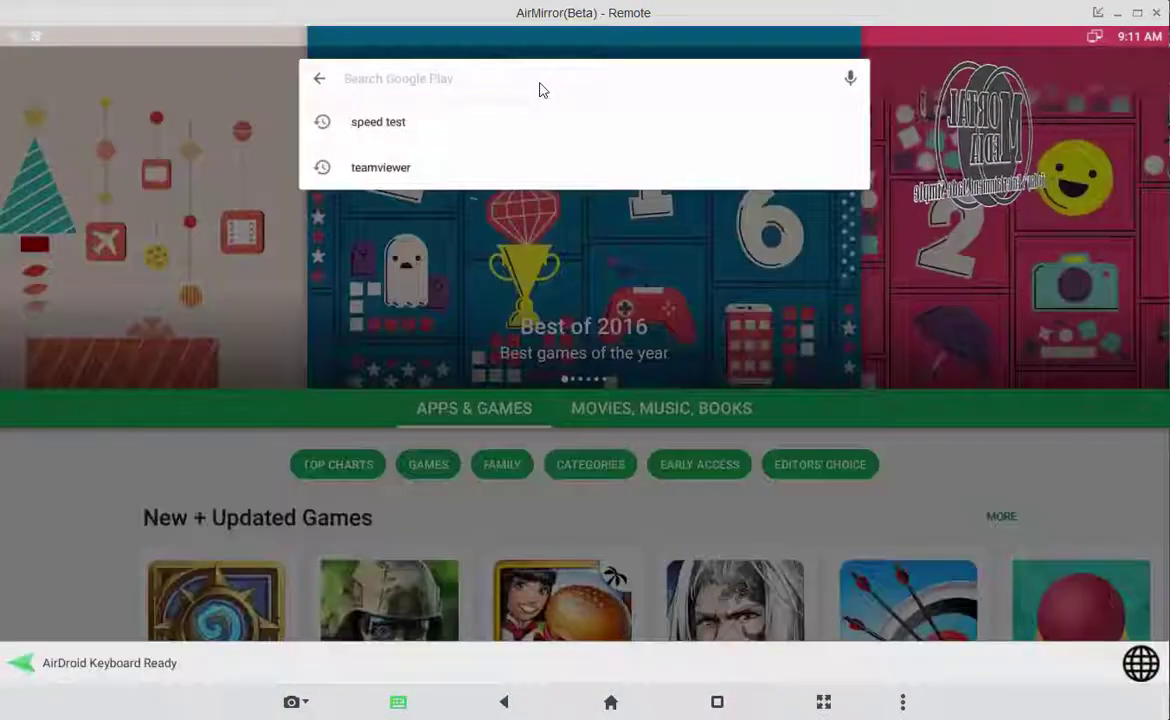
{"action": "type", "text": "simple"}
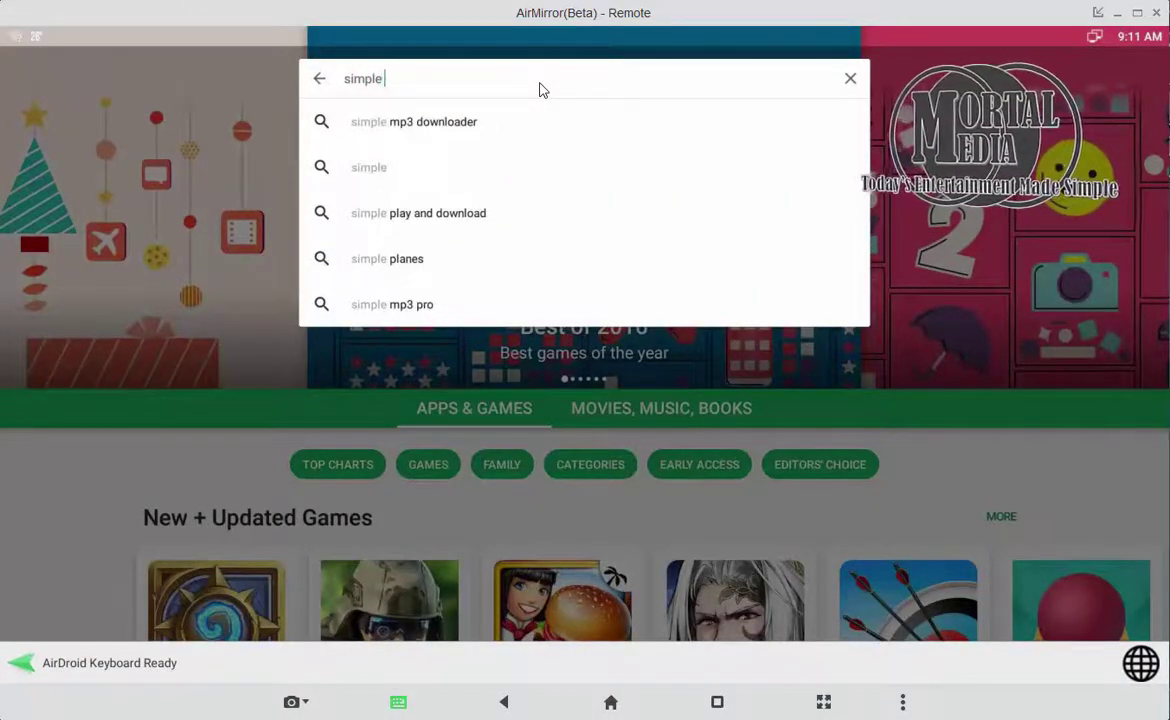
{"action": "type", "text": " l"}
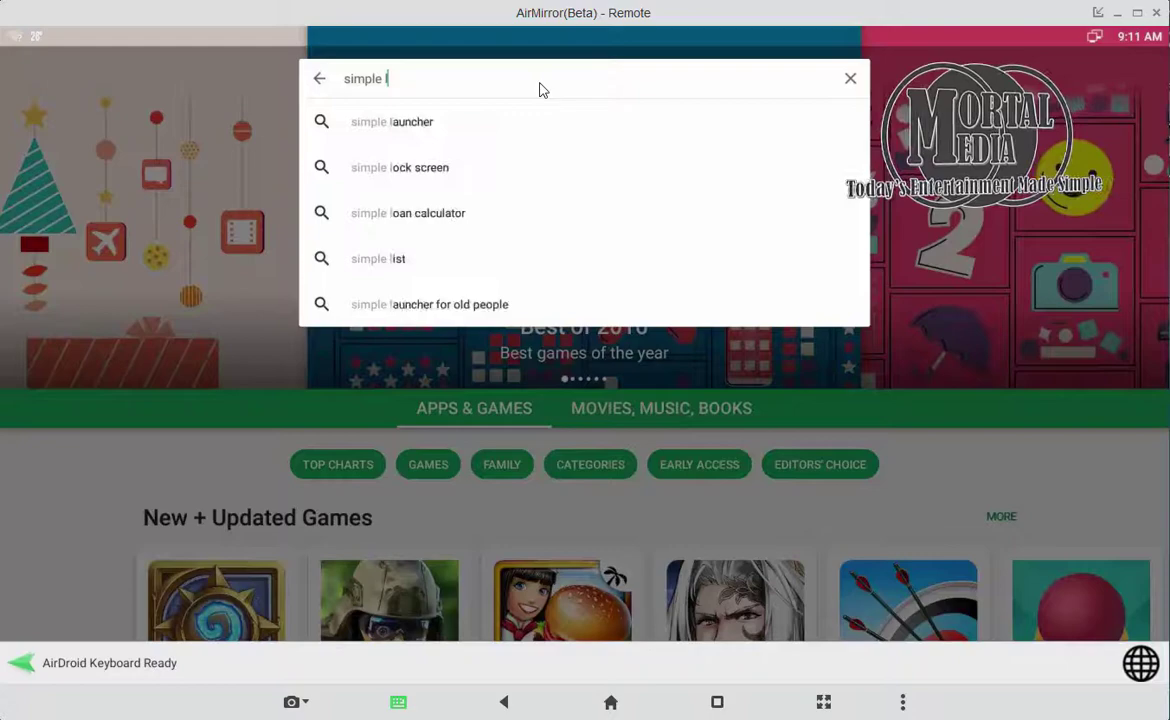
{"action": "left_click", "coordinate": [405, 130]}
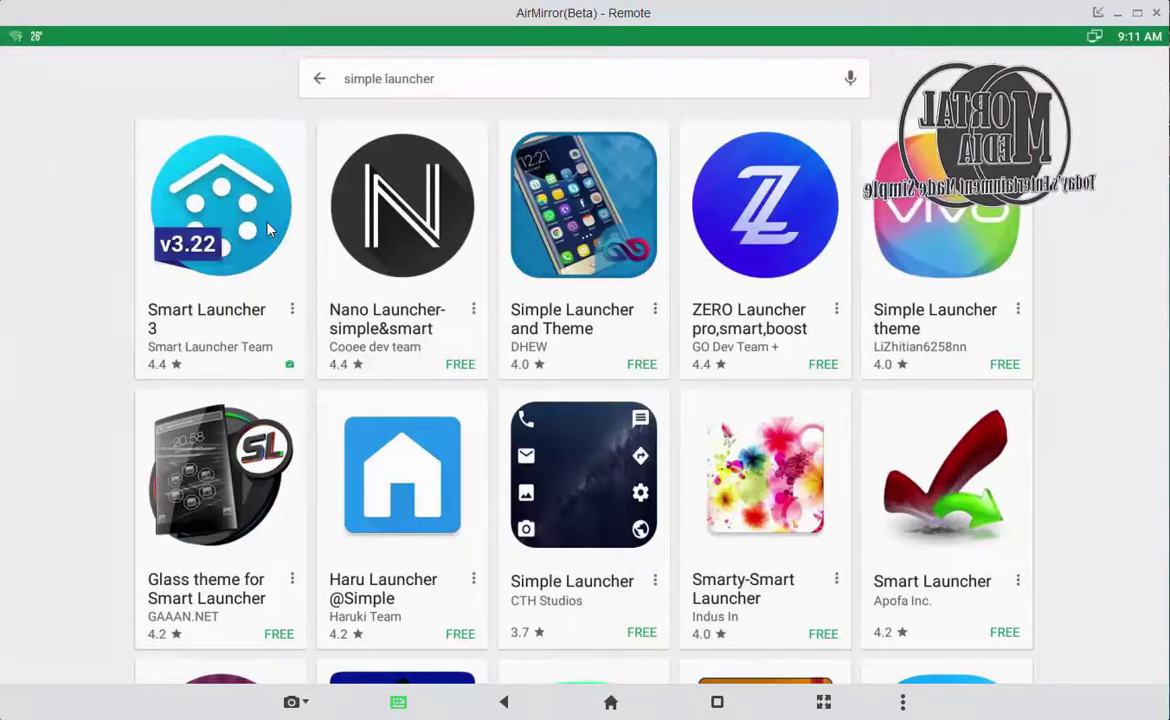
{"action": "left_click", "coordinate": [300, 258]}
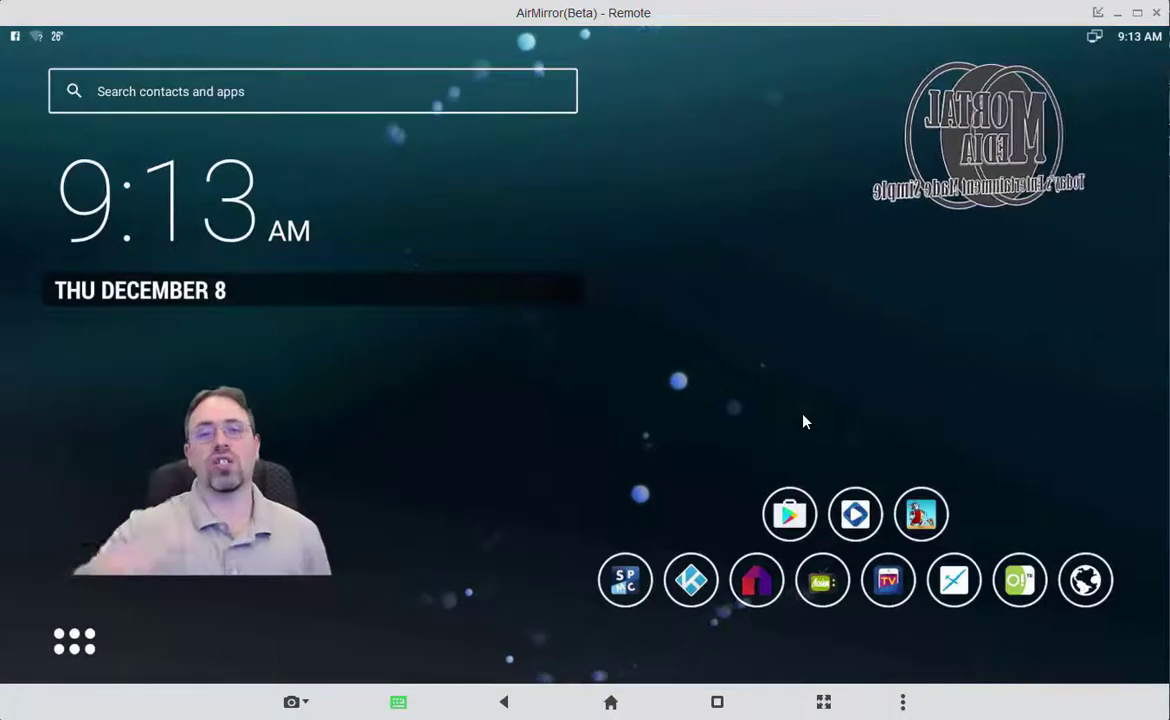
Step: Set the QuickStart layout to Flower in the home screen preferences and return to the home screen
{"action": "left_click", "coordinate": [817, 212]}
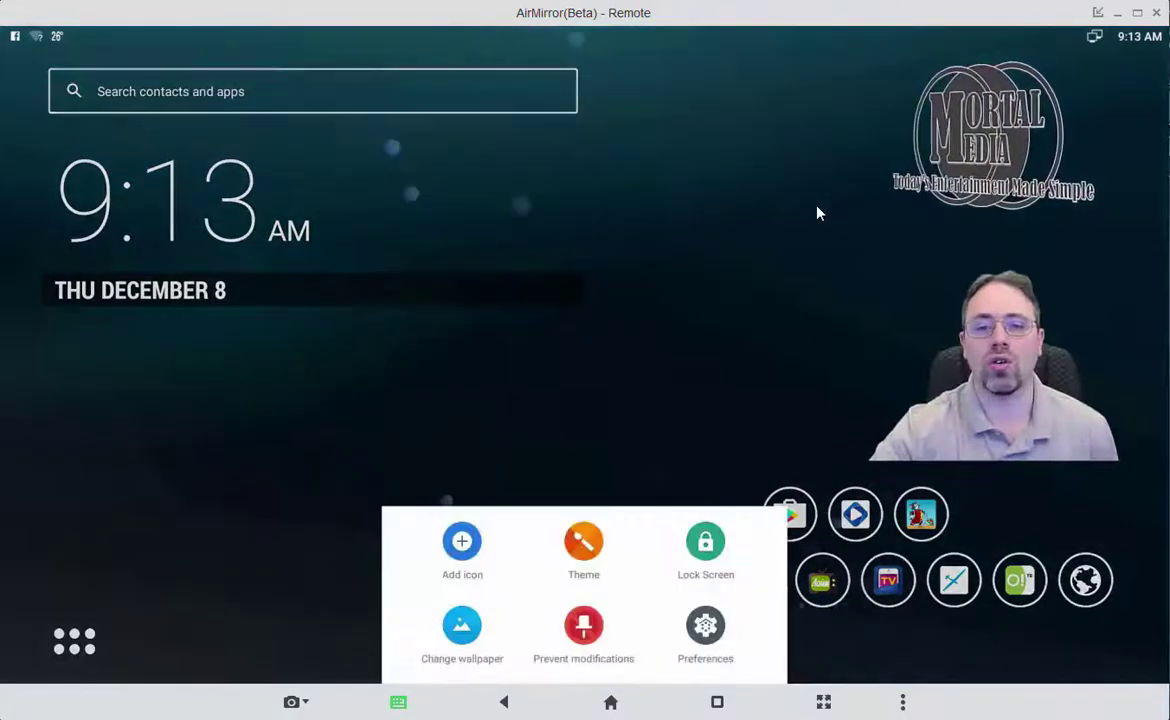
{"action": "left_click", "coordinate": [705, 626]}
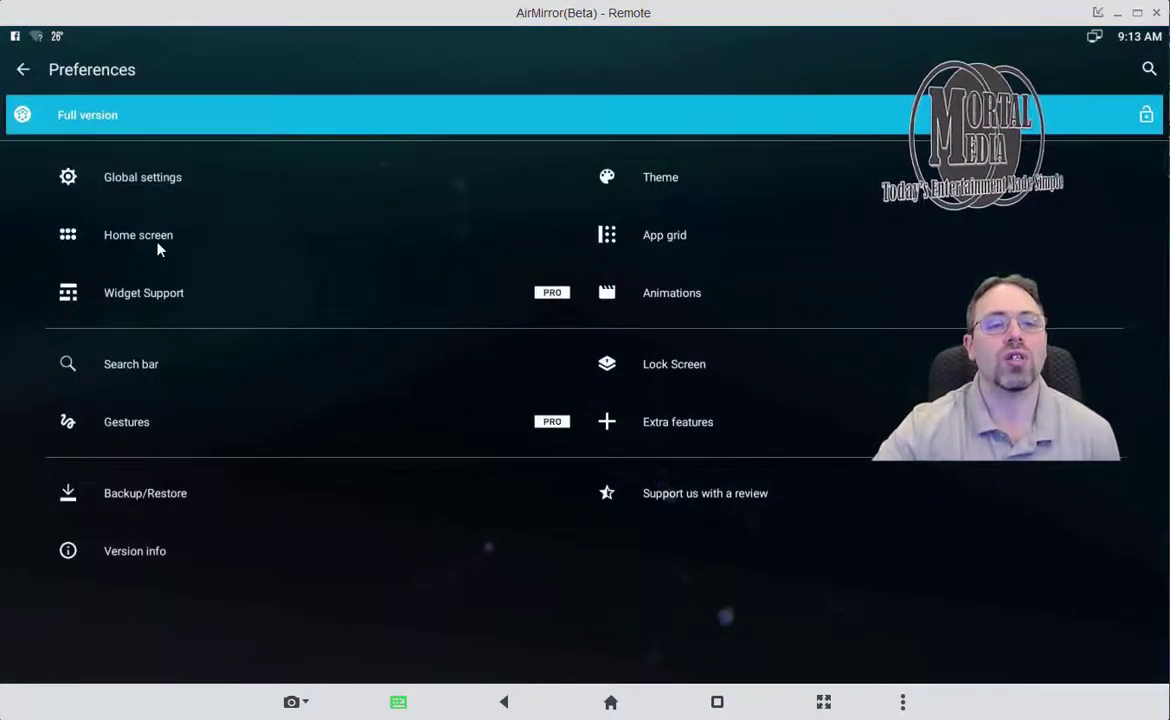
{"action": "left_click", "coordinate": [152, 248]}
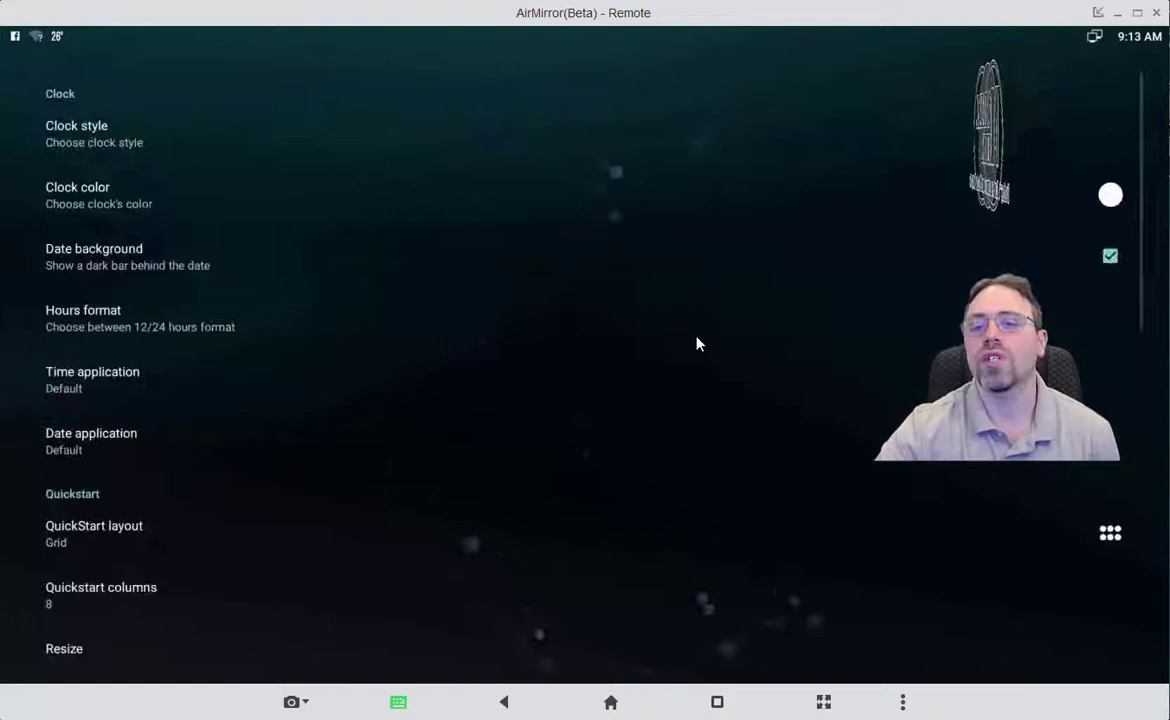
{"action": "left_click", "coordinate": [188, 540]}
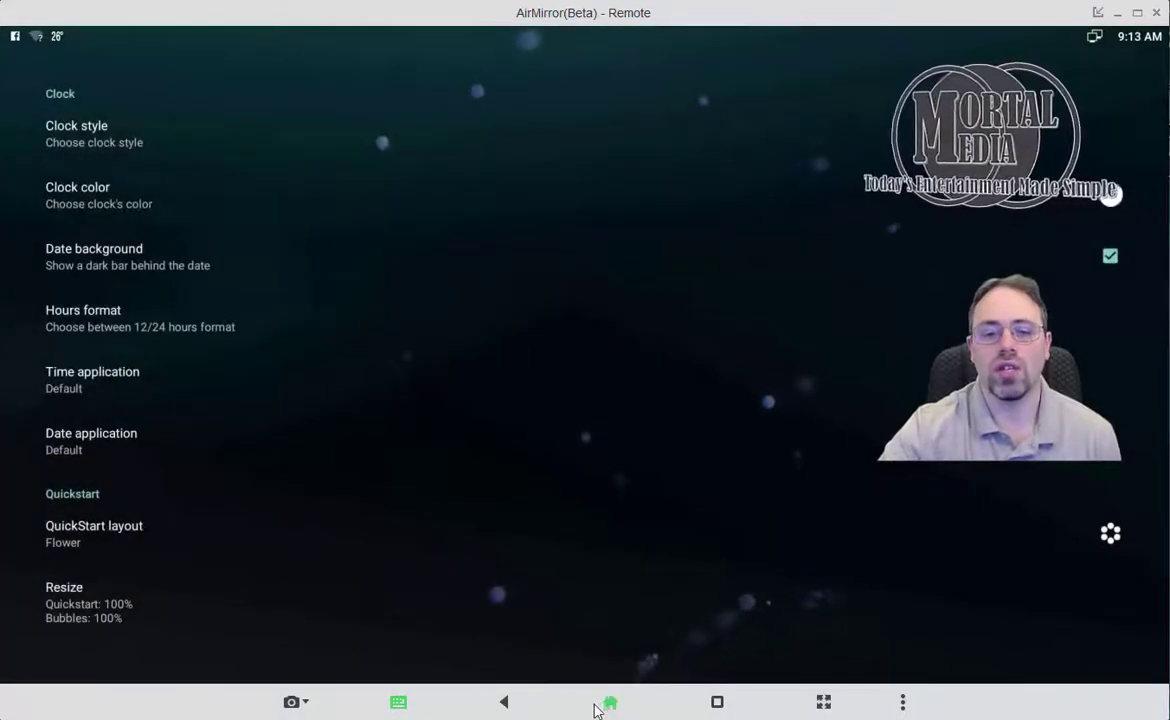
{"action": "left_click", "coordinate": [609, 702]}
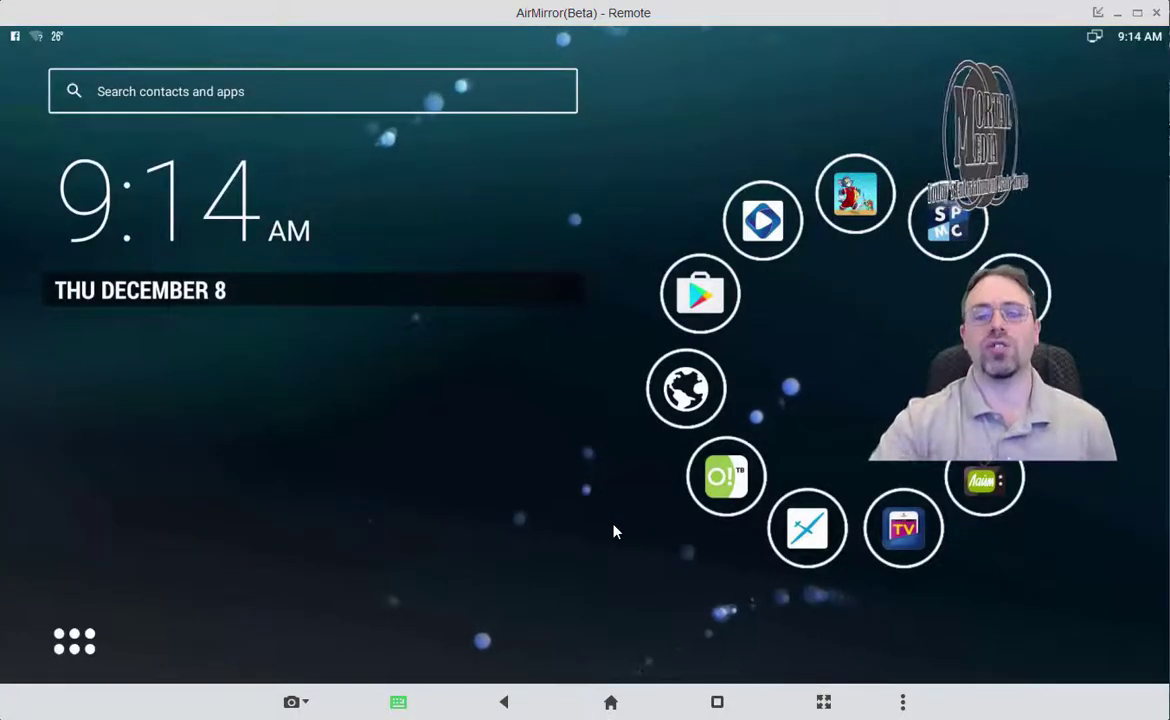
Step: Set the QuickStart layout to Grid in the home screen preferences
{"action": "left_click", "coordinate": [864, 363]}
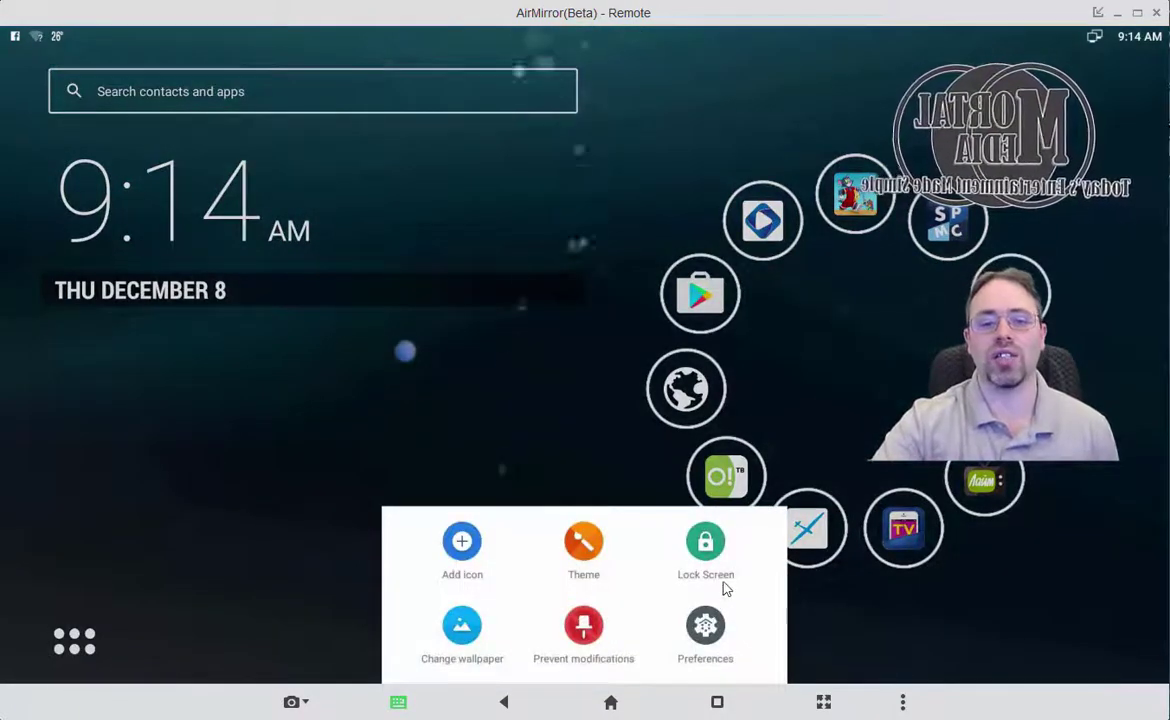
{"action": "left_click", "coordinate": [705, 628]}
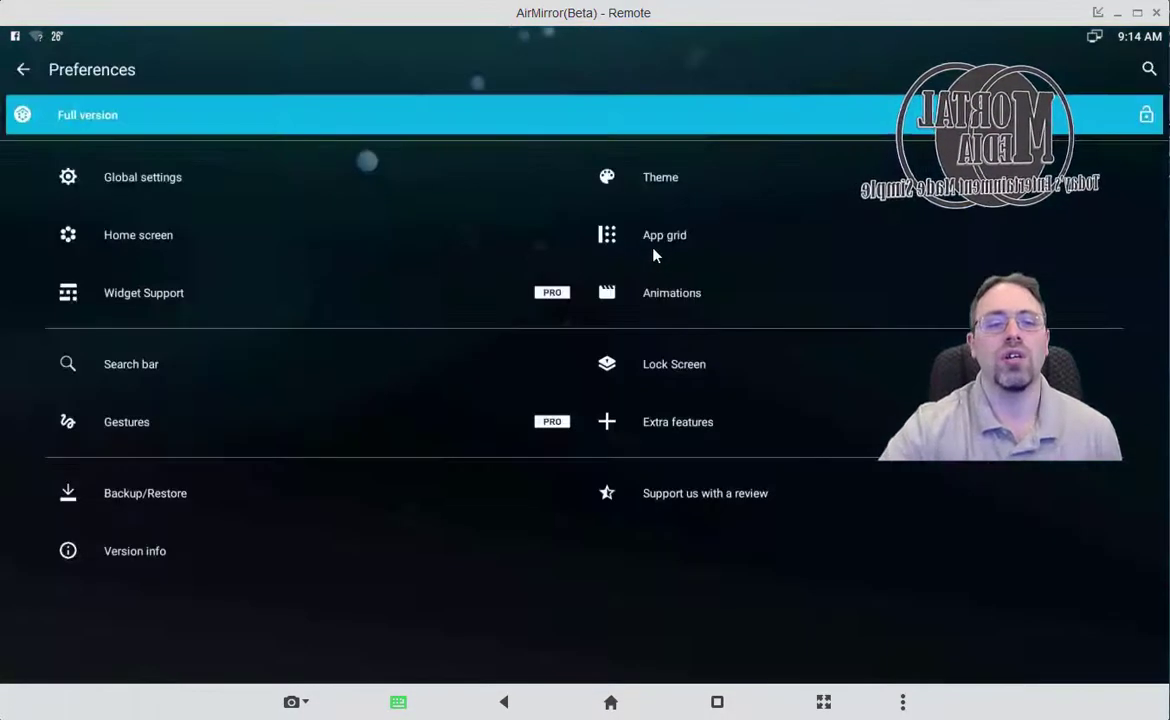
{"action": "left_click", "coordinate": [208, 232]}
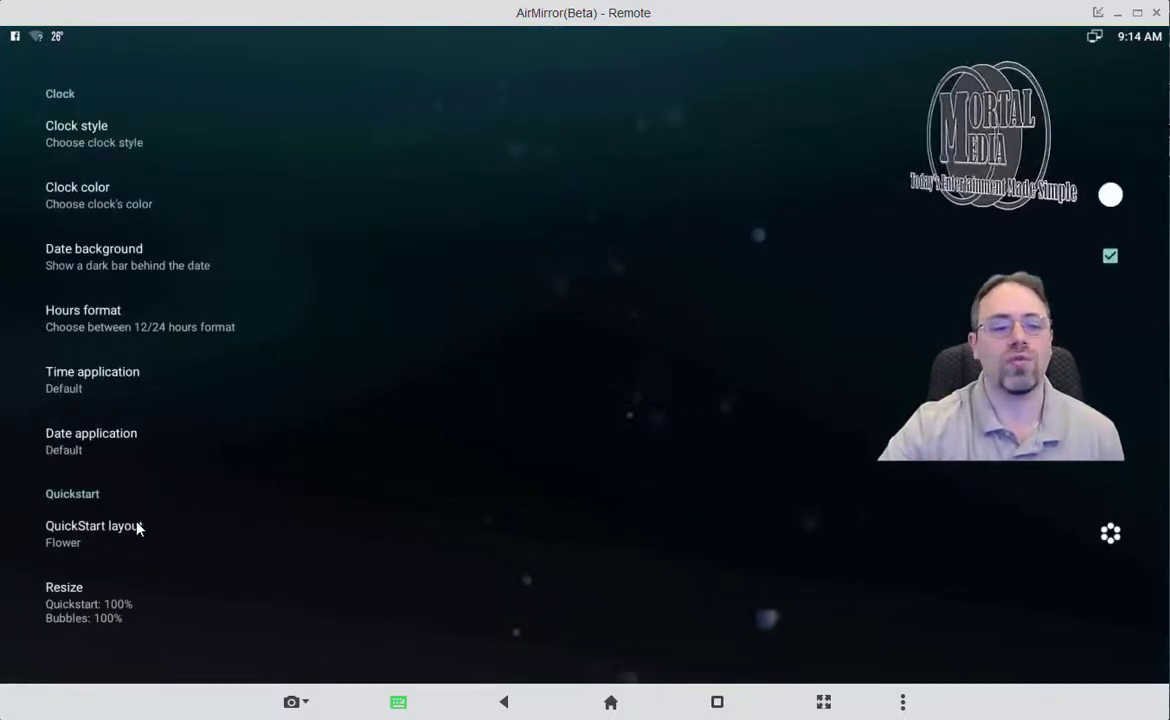
{"action": "left_click", "coordinate": [119, 530]}
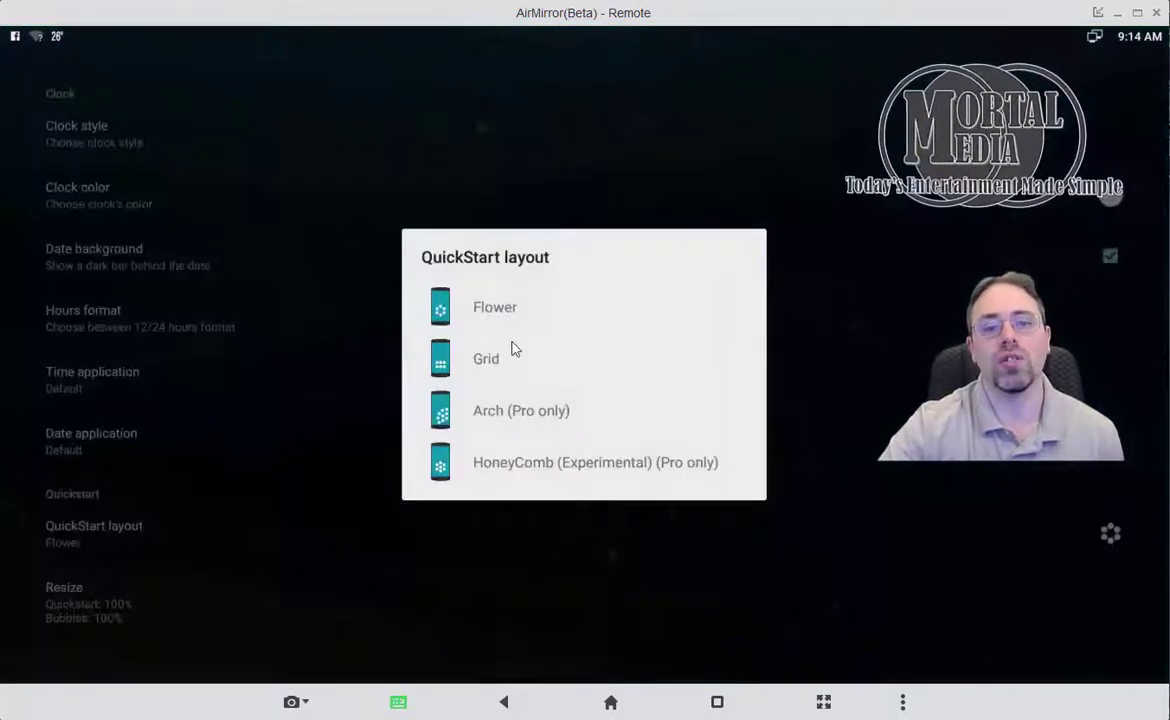
{"action": "left_click", "coordinate": [565, 378]}
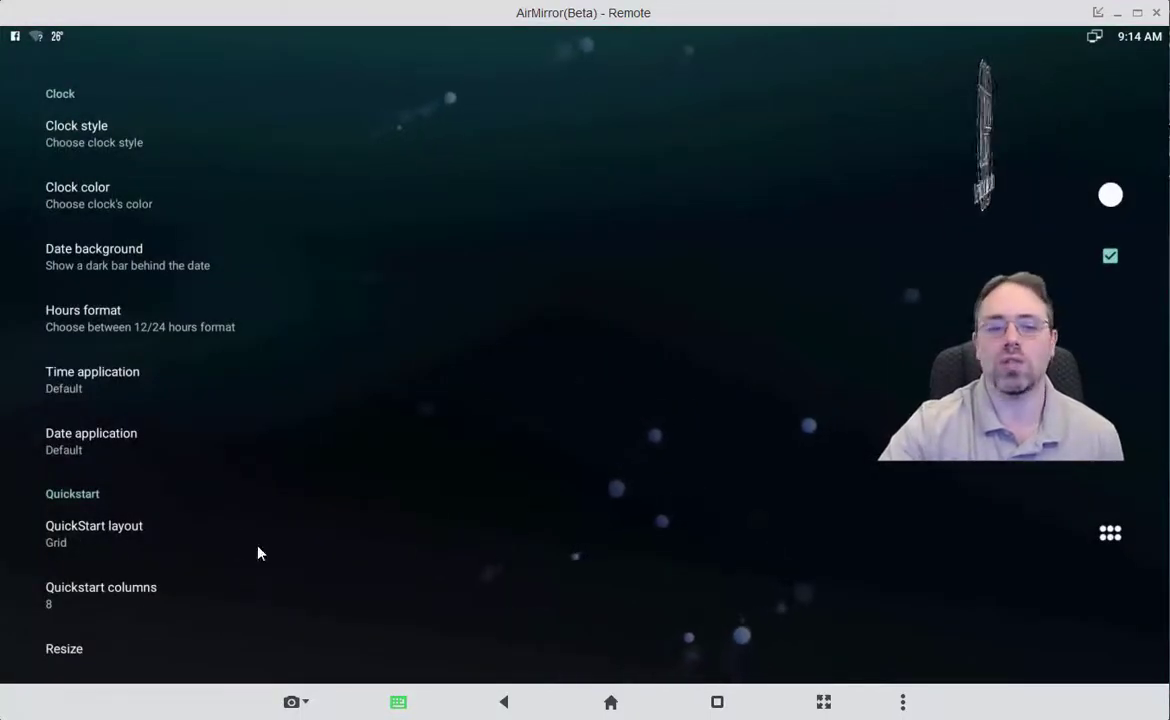
Step: Review the QuickStart layout and column choices, keeping Grid with 8 columns, and return to the home screen
{"action": "left_click", "coordinate": [120, 530]}
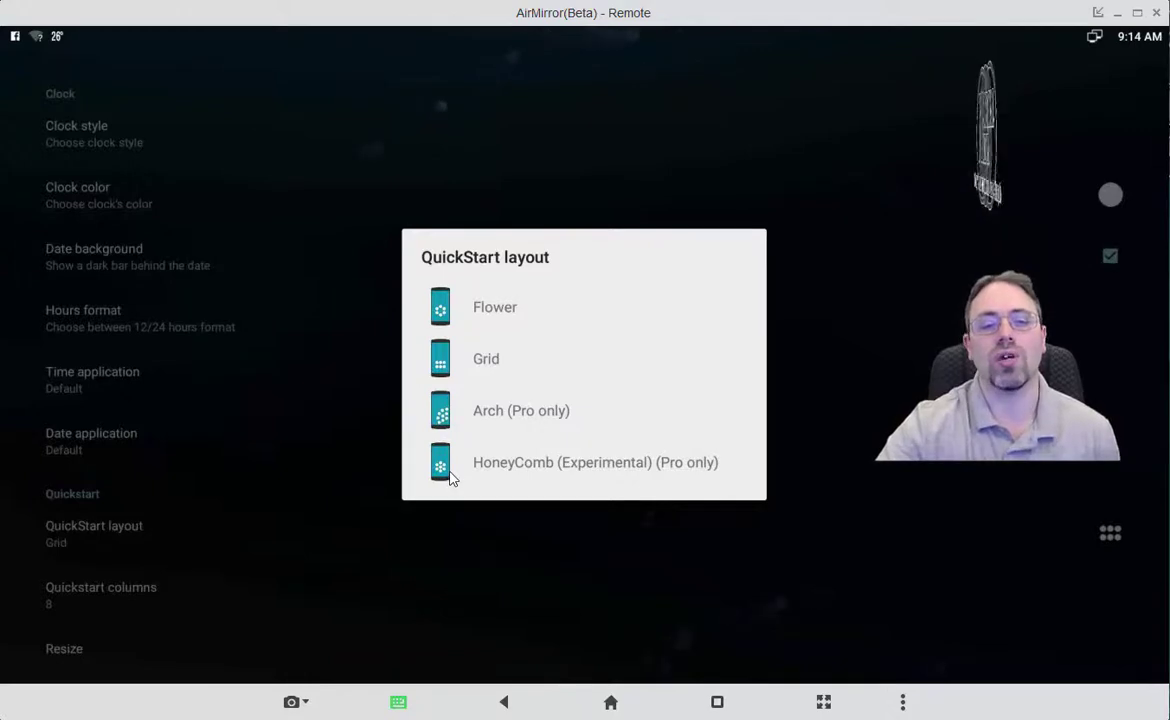
{"action": "left_click", "coordinate": [455, 377]}
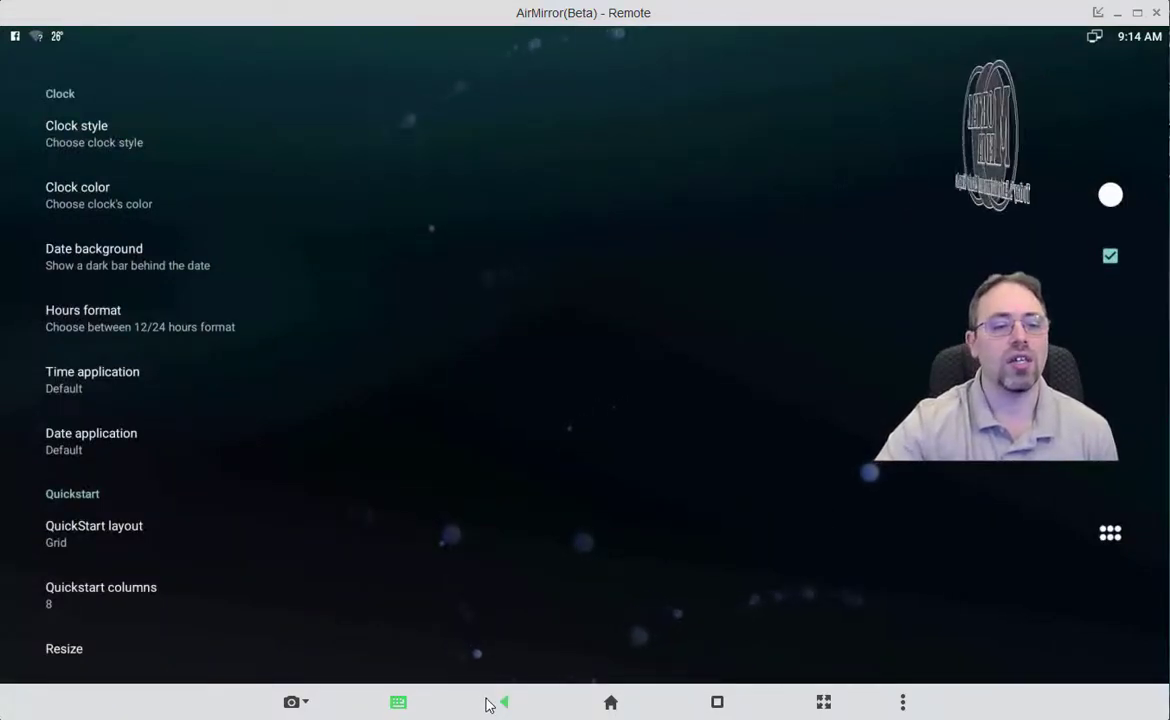
{"action": "left_click", "coordinate": [115, 602]}
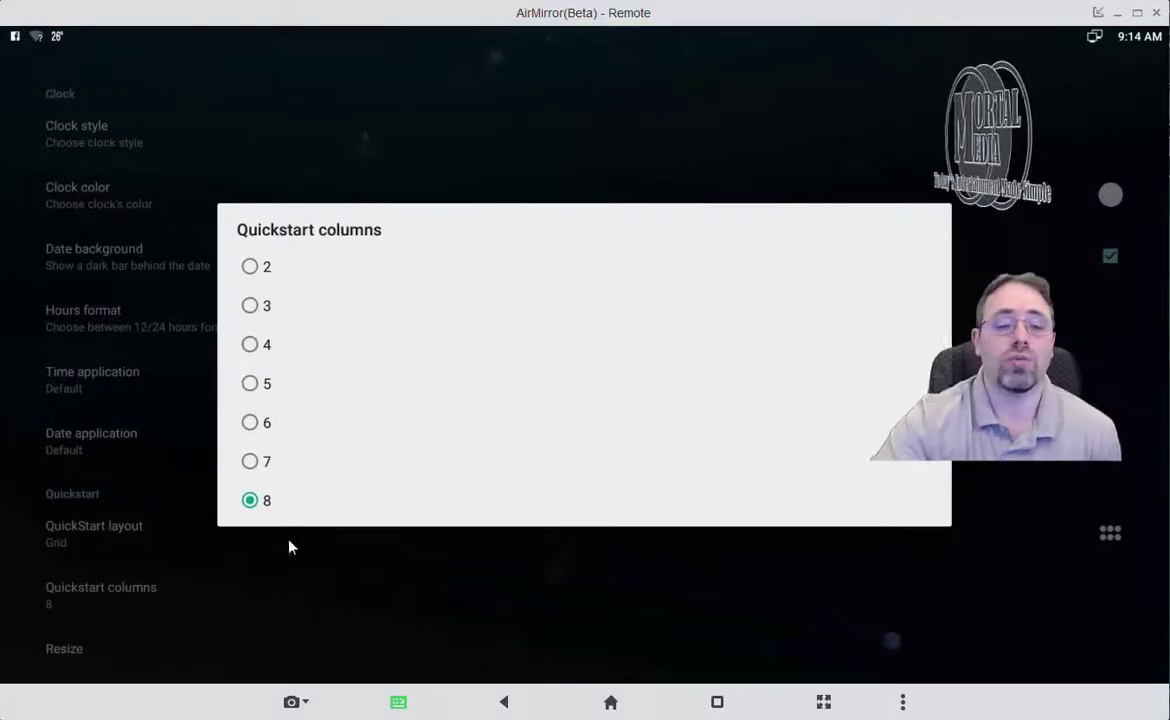
{"action": "left_click", "coordinate": [389, 606]}
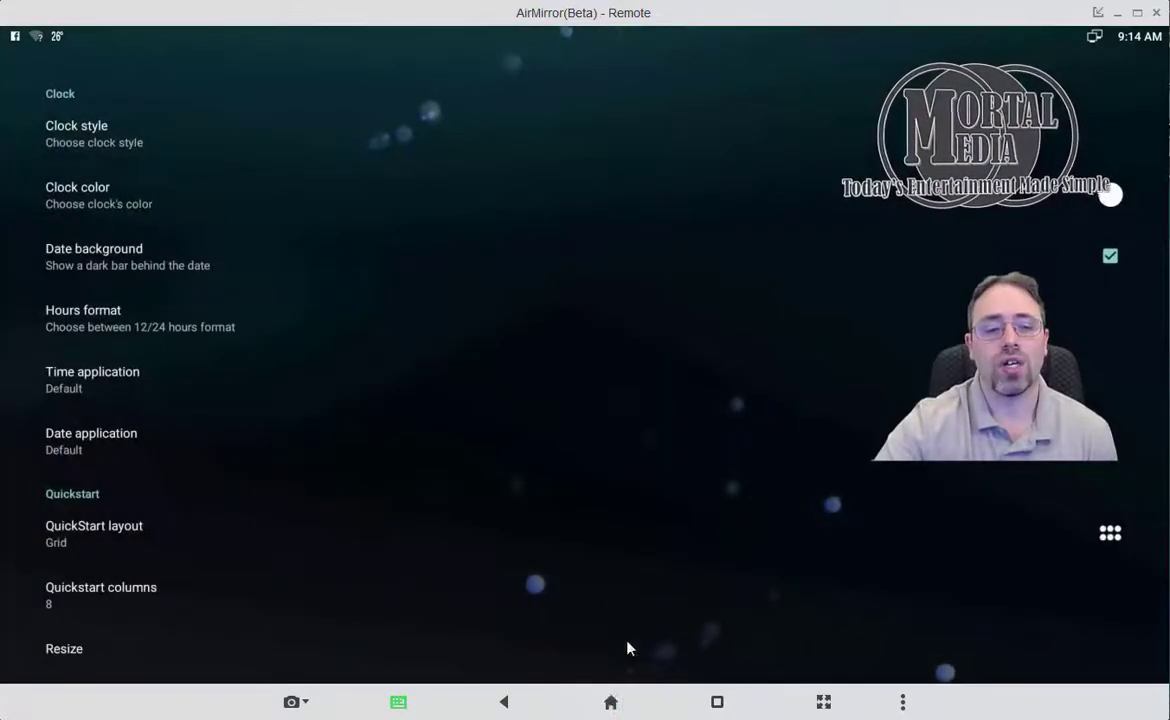
{"action": "right_click", "coordinate": [627, 516]}
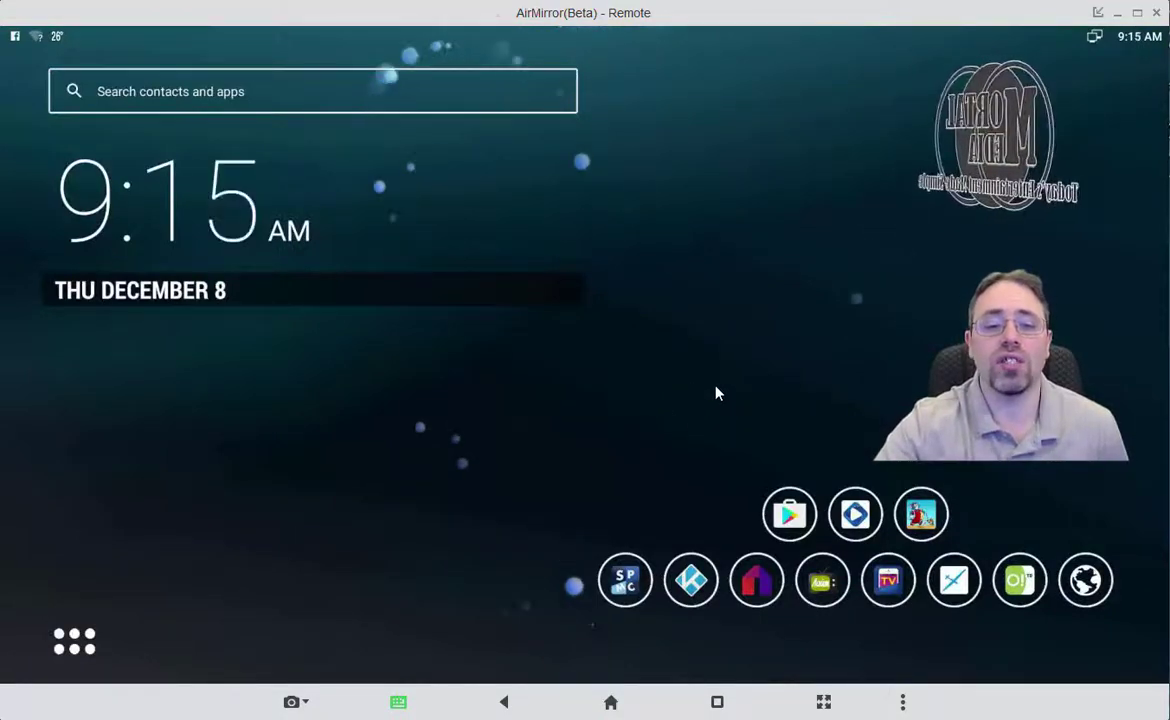
{"action": "left_click", "coordinate": [715, 392]}
{"action": "left_click", "coordinate": [462, 548]}
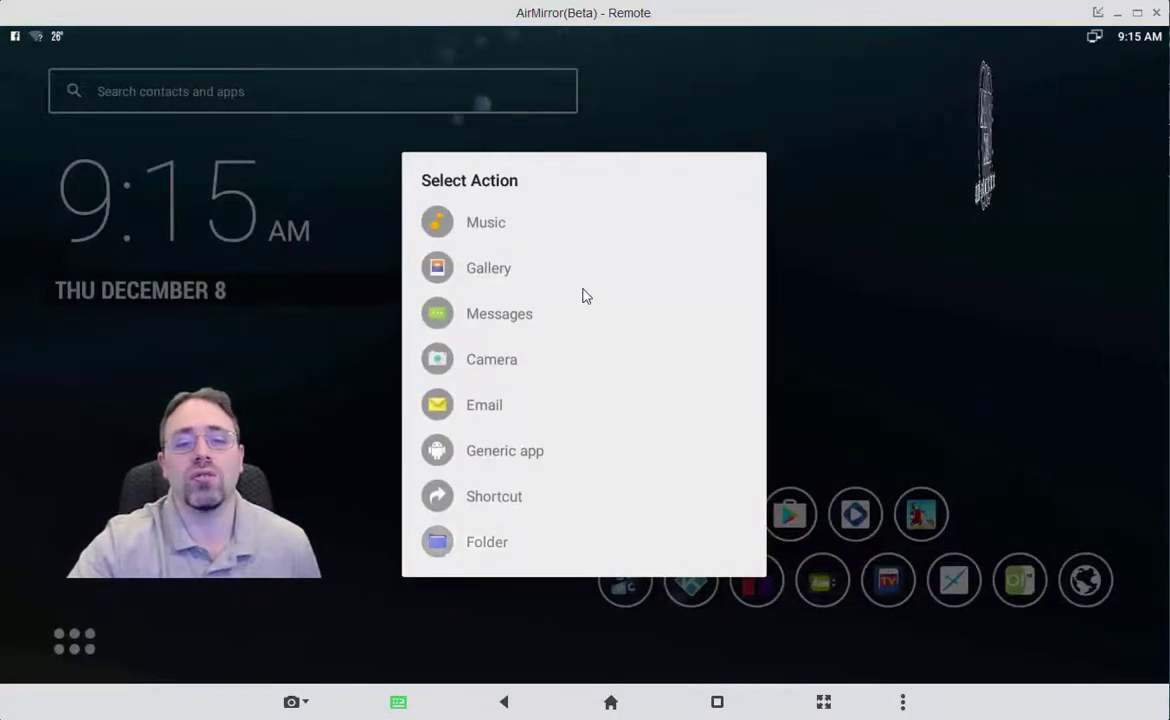
{"action": "scroll", "coordinate": [620, 305], "scroll_direction": "down", "scroll_amount": 1}
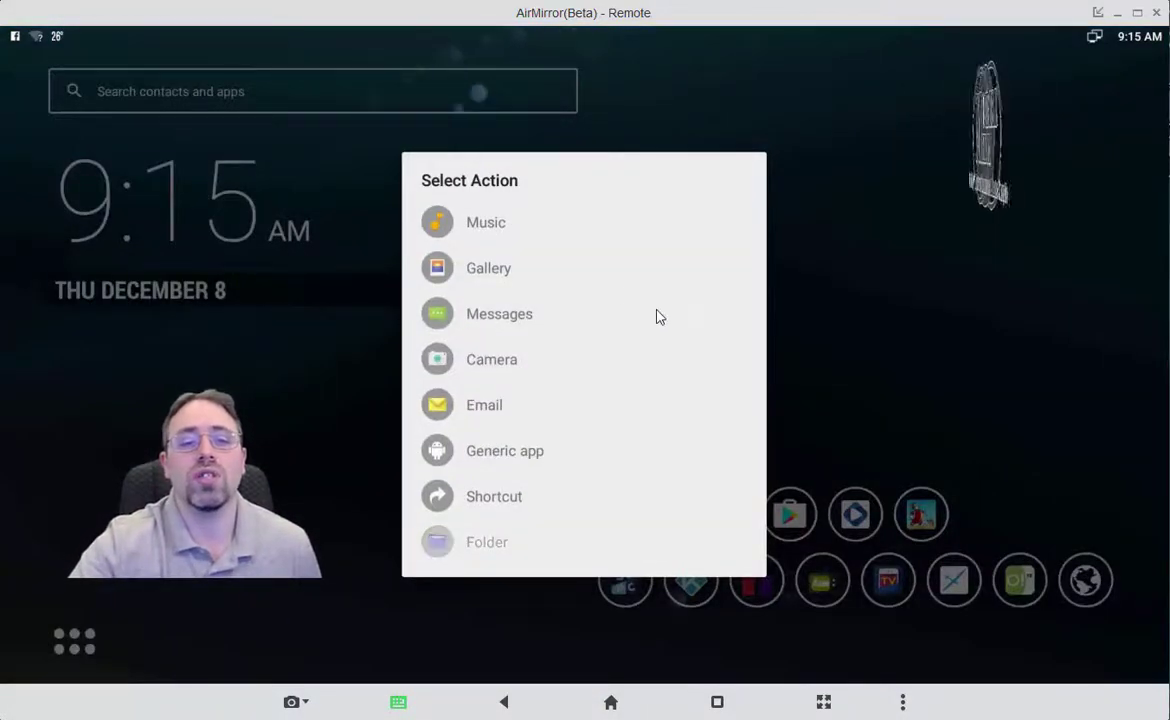
{"action": "left_click", "coordinate": [825, 369]}
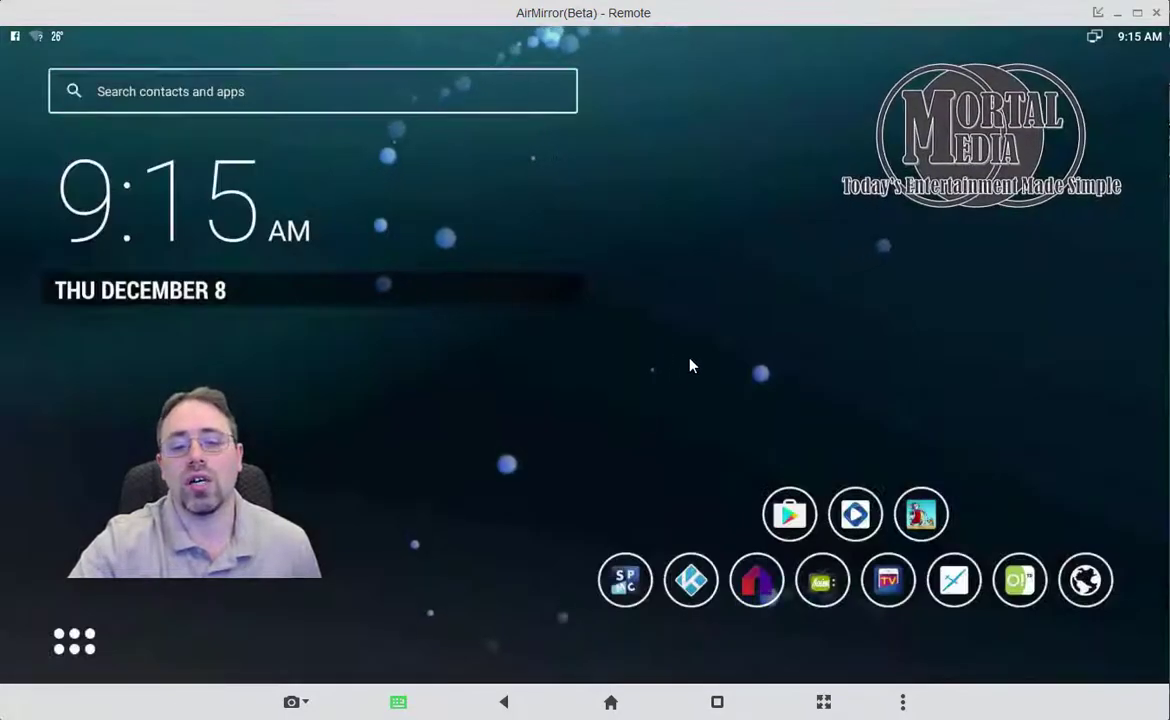
Step: Add a Crackle icon to the home screen as a generic app
{"action": "left_click", "coordinate": [575, 489]}
{"action": "left_click", "coordinate": [629, 431]}
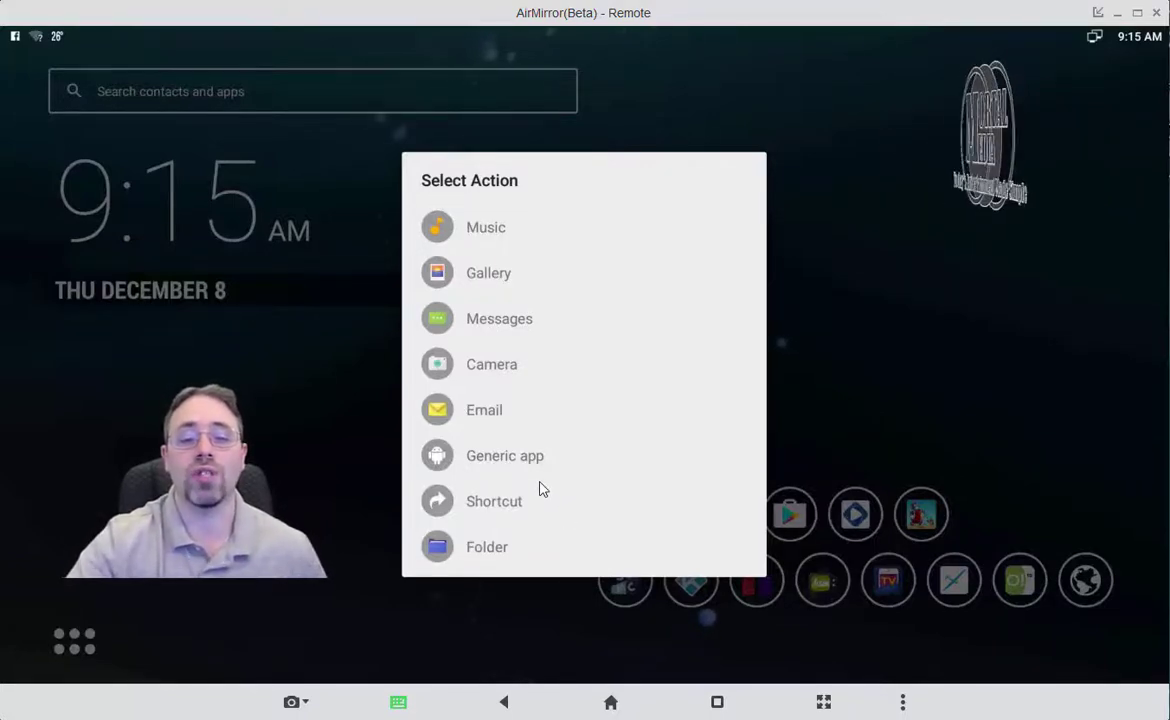
{"action": "left_click", "coordinate": [504, 456]}
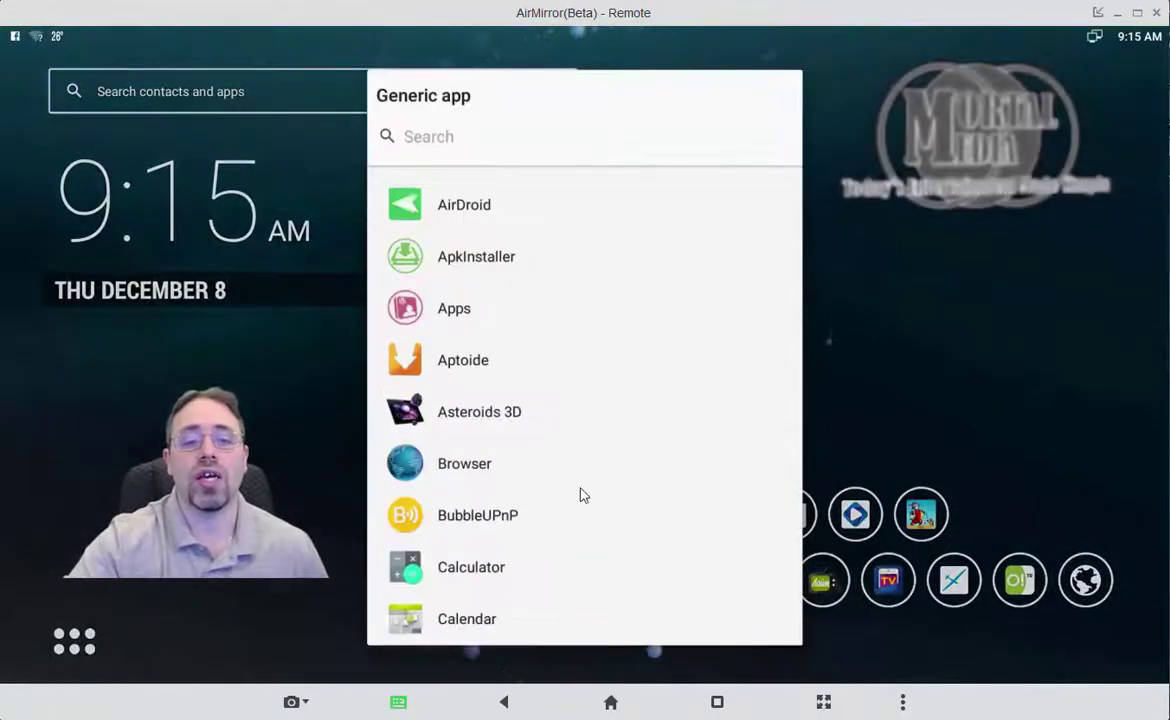
{"action": "scroll", "coordinate": [554, 342], "scroll_direction": "down", "scroll_amount": 5}
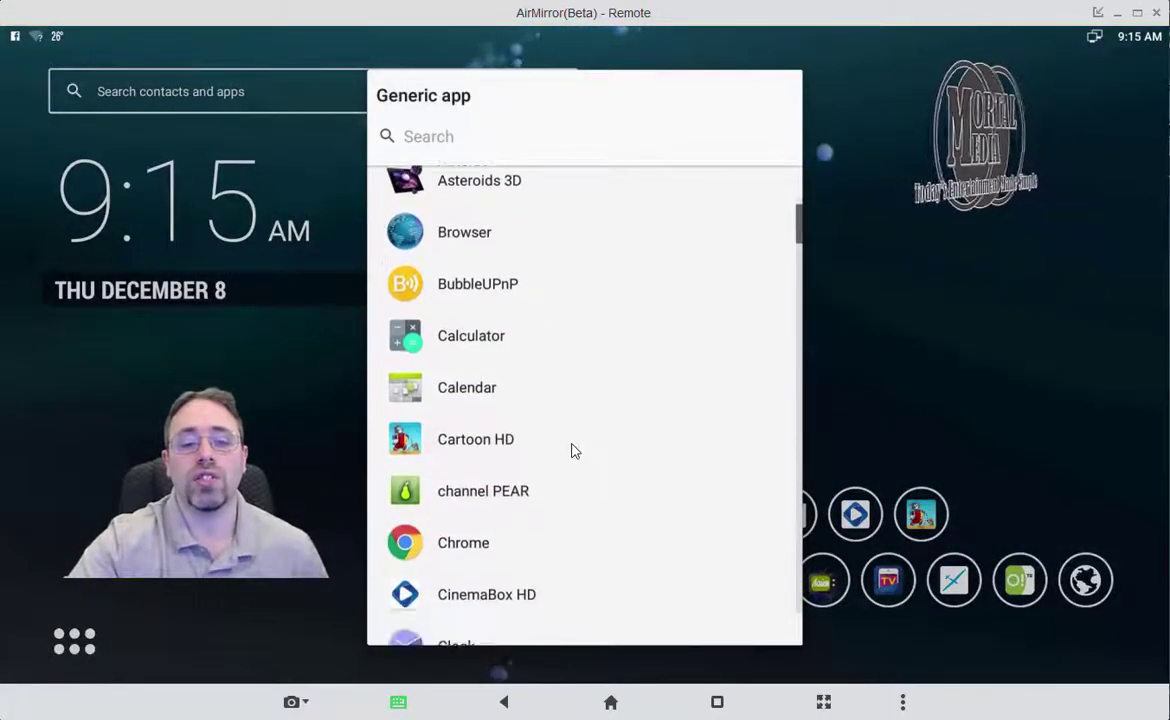
{"action": "scroll", "coordinate": [575, 451], "scroll_direction": "down", "scroll_amount": 12}
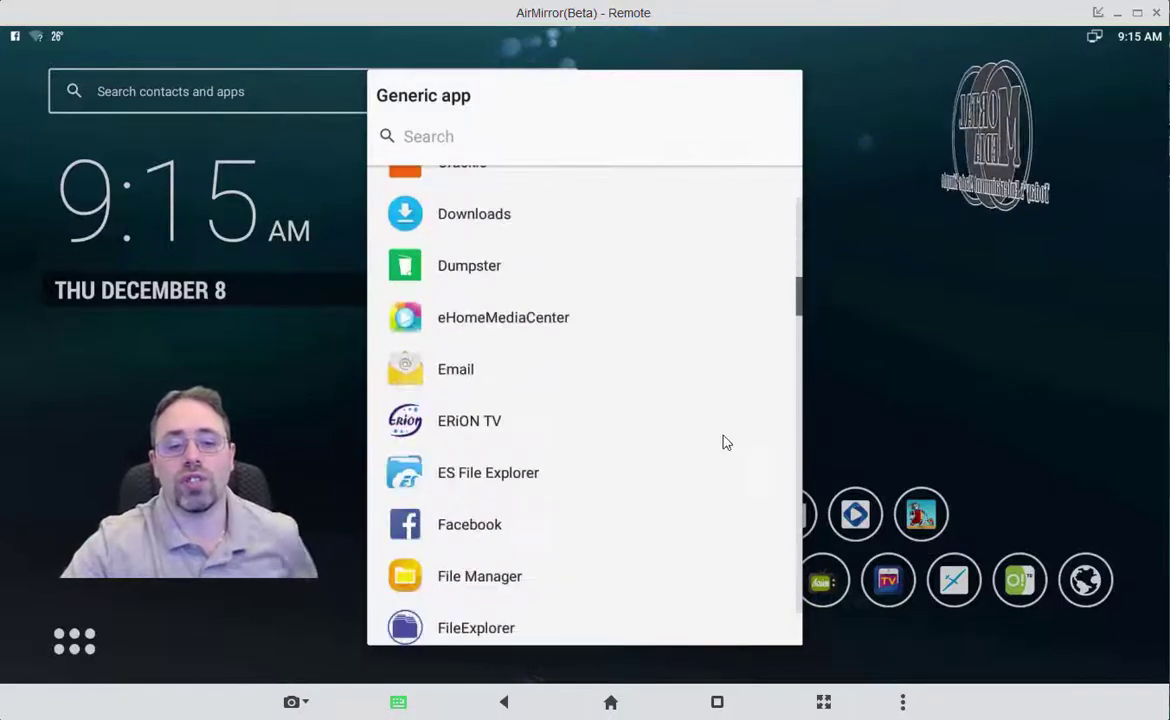
{"action": "scroll", "coordinate": [726, 443], "scroll_direction": "down", "scroll_amount": 8}
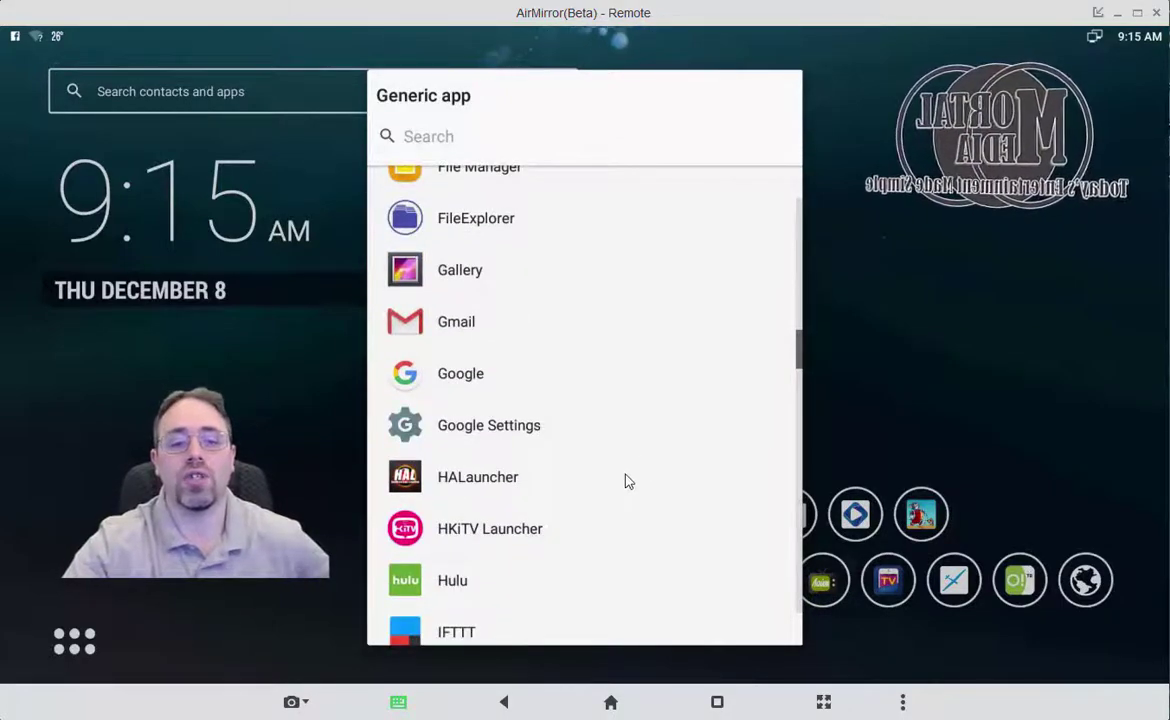
{"action": "scroll", "coordinate": [614, 475], "scroll_direction": "up", "scroll_amount": 3}
{"action": "scroll", "coordinate": [611, 473], "scroll_direction": "up", "scroll_amount": 1}
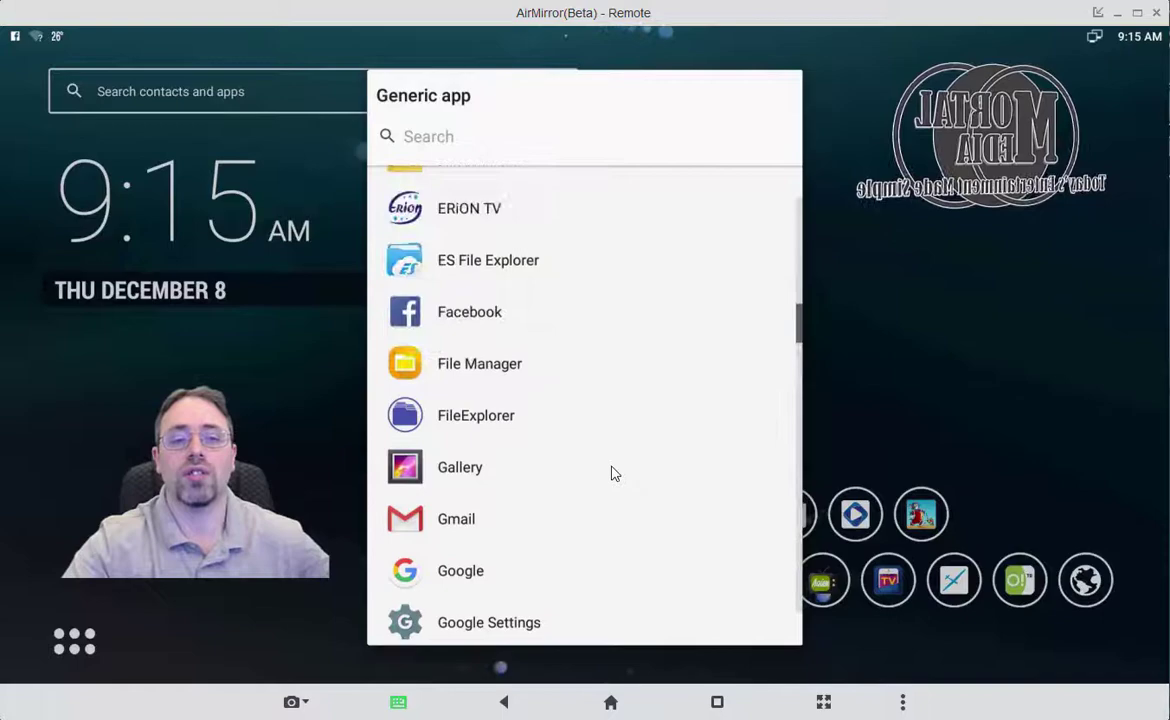
{"action": "scroll", "coordinate": [611, 473], "scroll_direction": "up", "scroll_amount": 2}
{"action": "scroll", "coordinate": [569, 430], "scroll_direction": "up", "scroll_amount": 1}
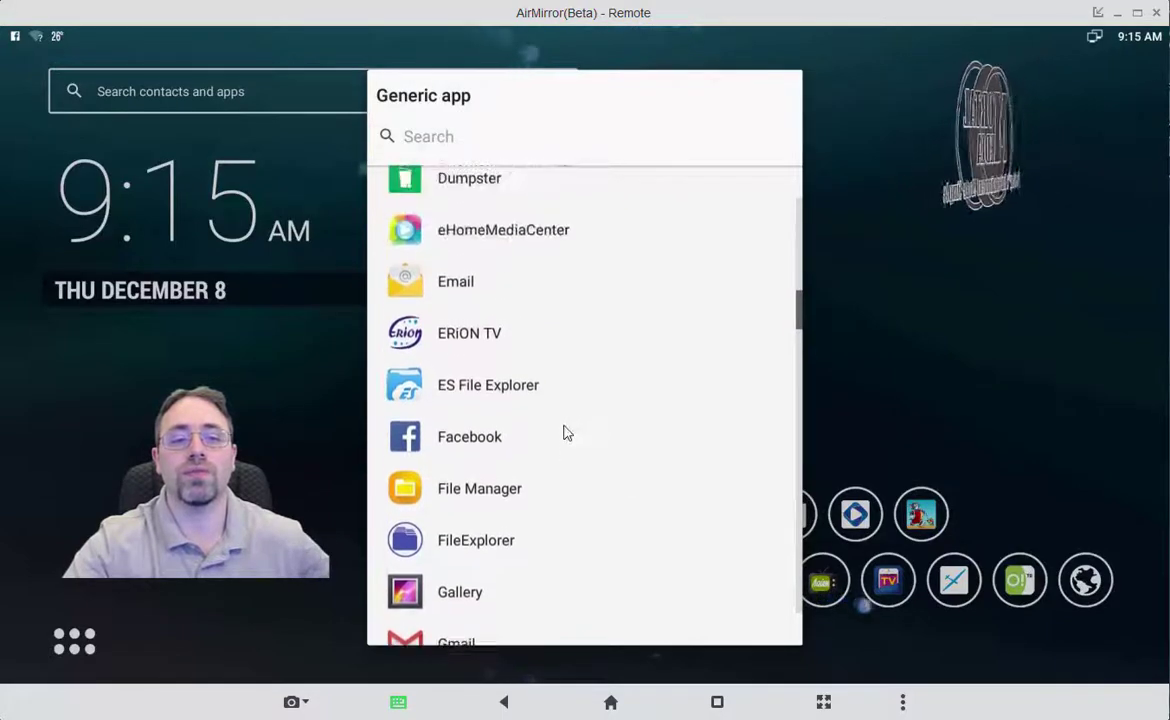
{"action": "scroll", "coordinate": [563, 436], "scroll_direction": "up", "scroll_amount": 4}
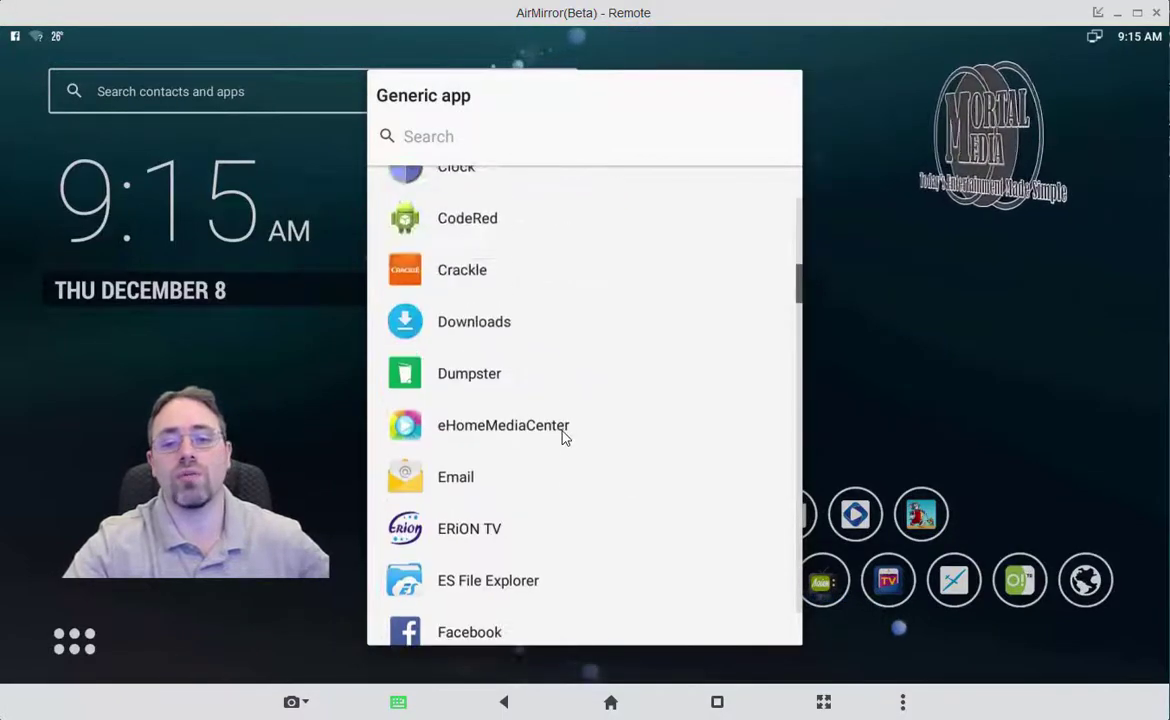
{"action": "left_click", "coordinate": [684, 346]}
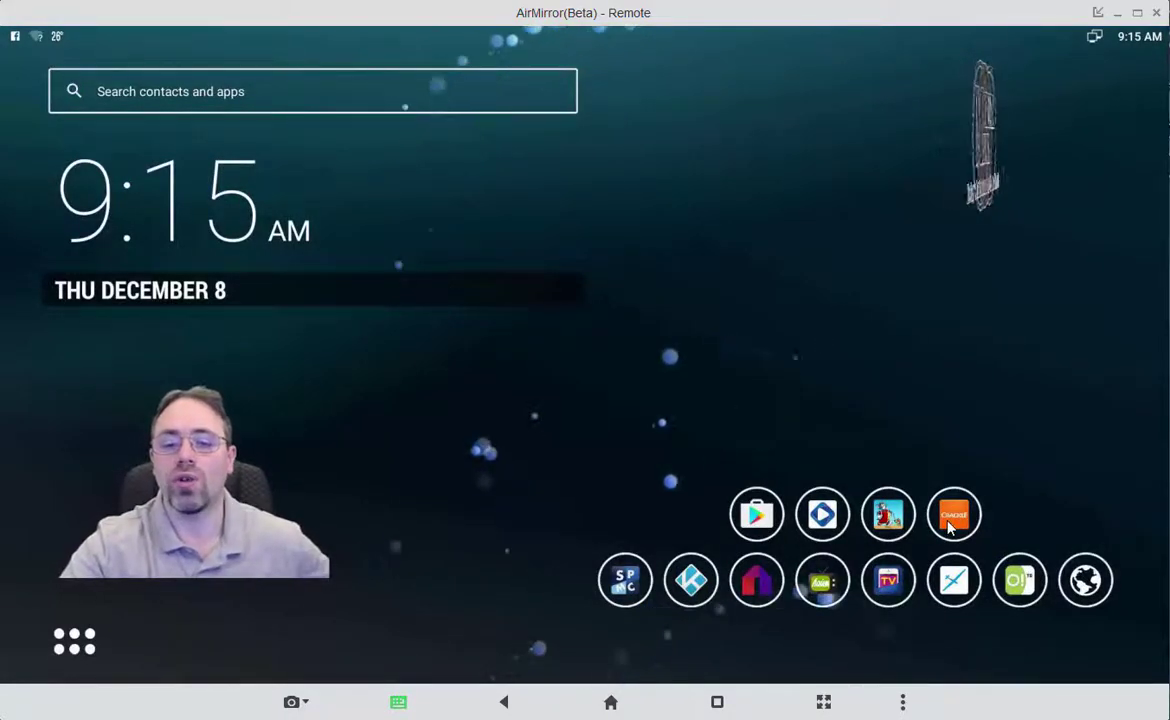
Step: Remove the Crackle icon from the home screen
{"action": "left_click", "coordinate": [951, 527]}
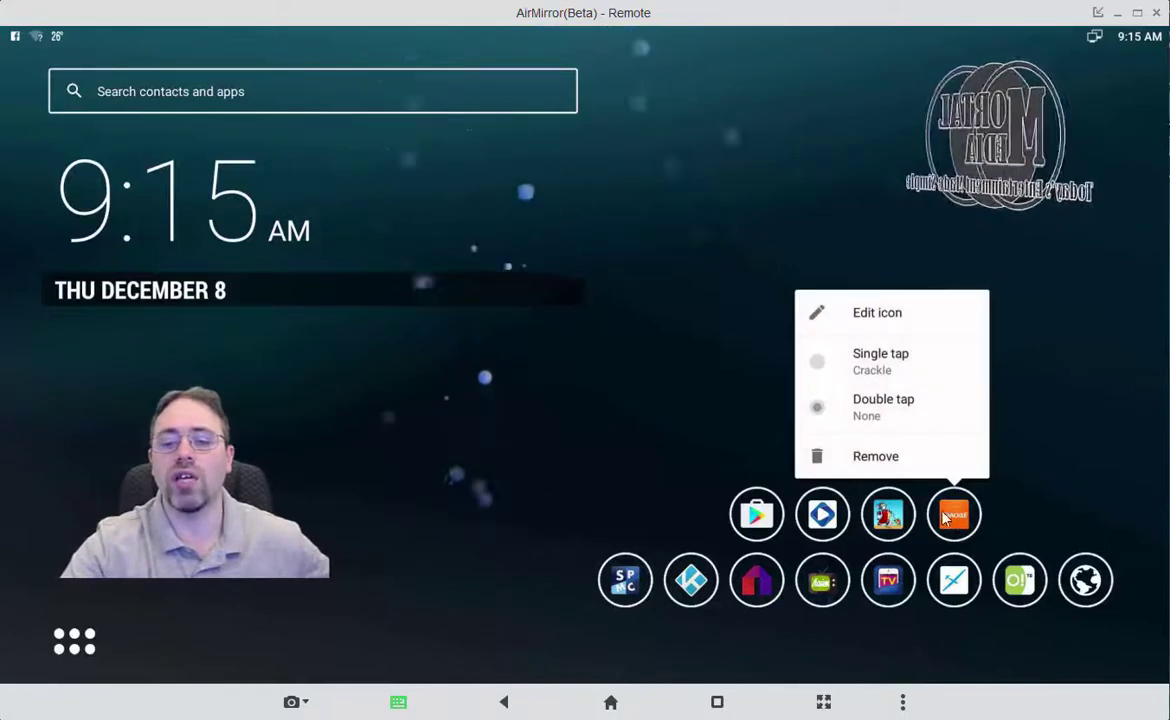
{"action": "left_click", "coordinate": [885, 462]}
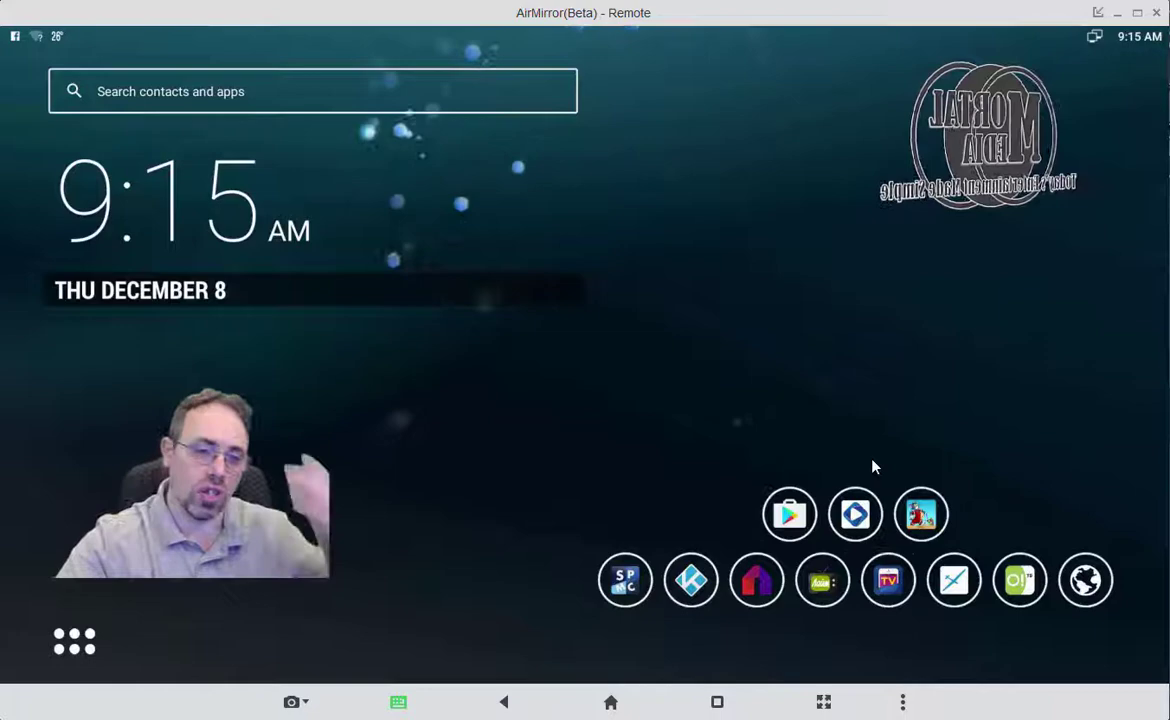
Step: Open the app drawer and browse its Communication, Games and Internet categories
{"action": "left_click", "coordinate": [63, 651]}
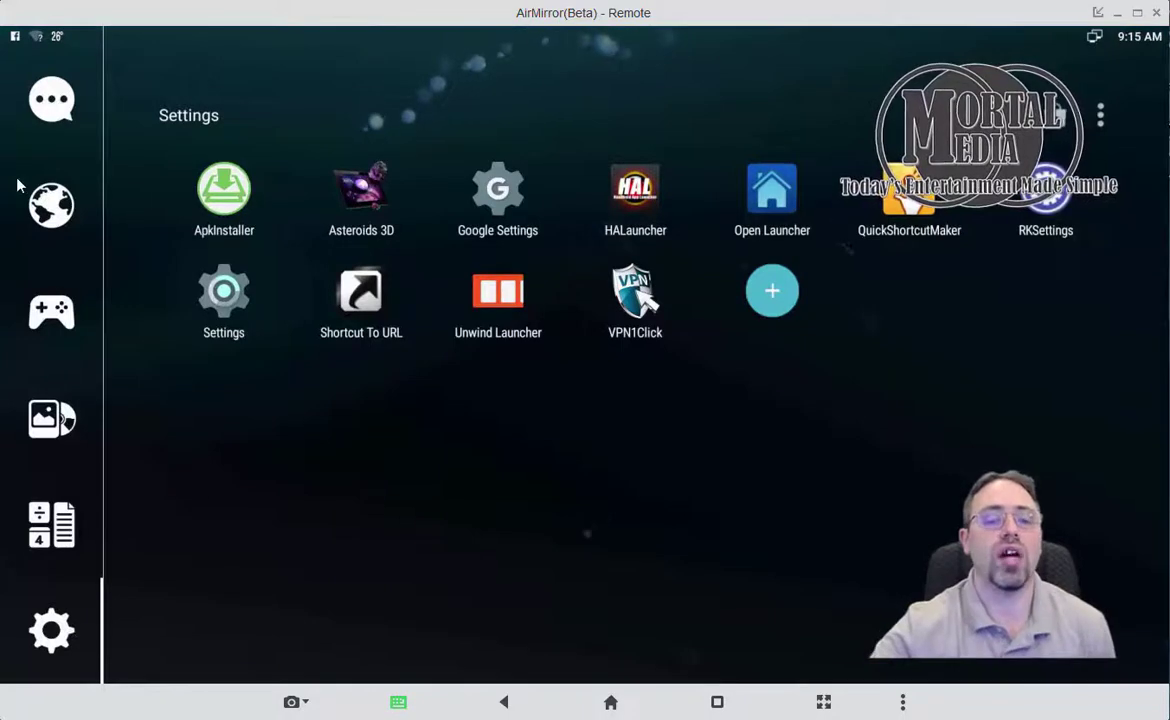
{"action": "left_click", "coordinate": [58, 118]}
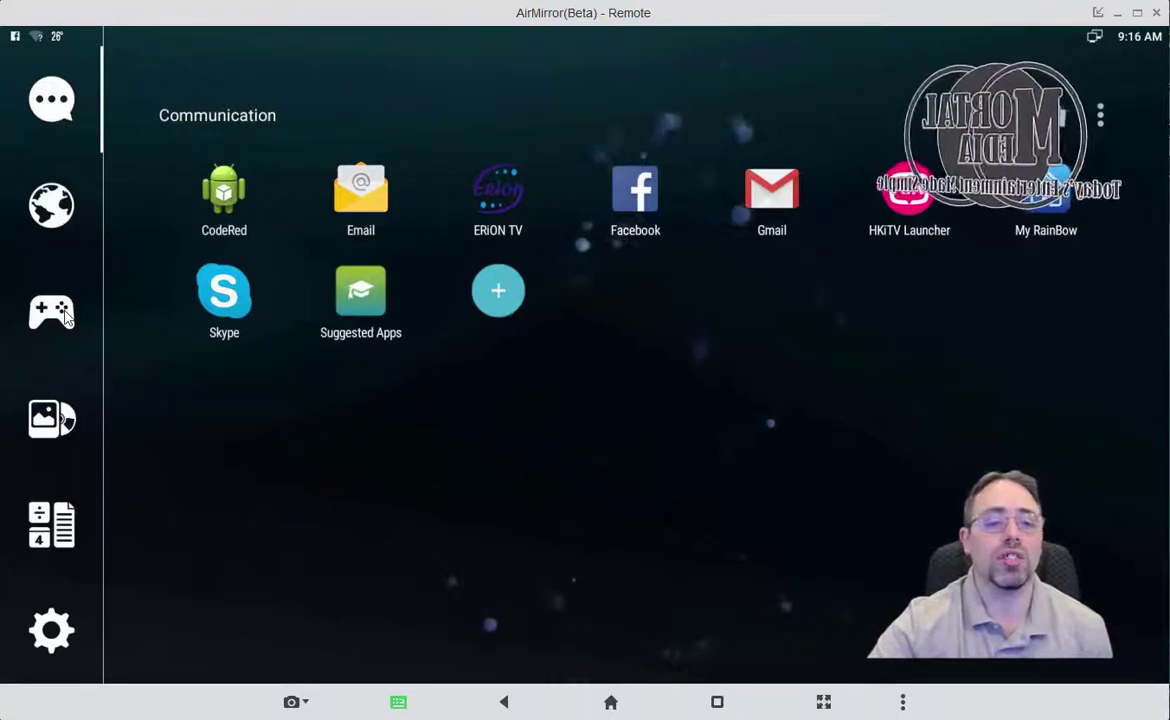
{"action": "left_click", "coordinate": [60, 314]}
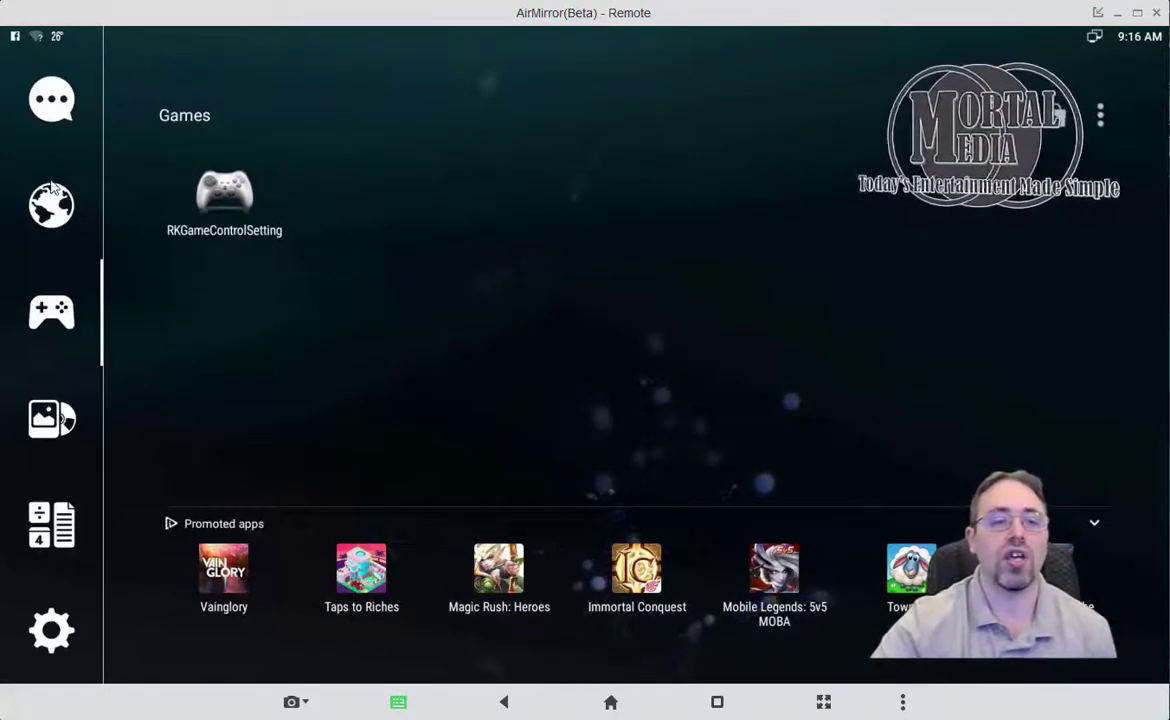
{"action": "left_click", "coordinate": [54, 192]}
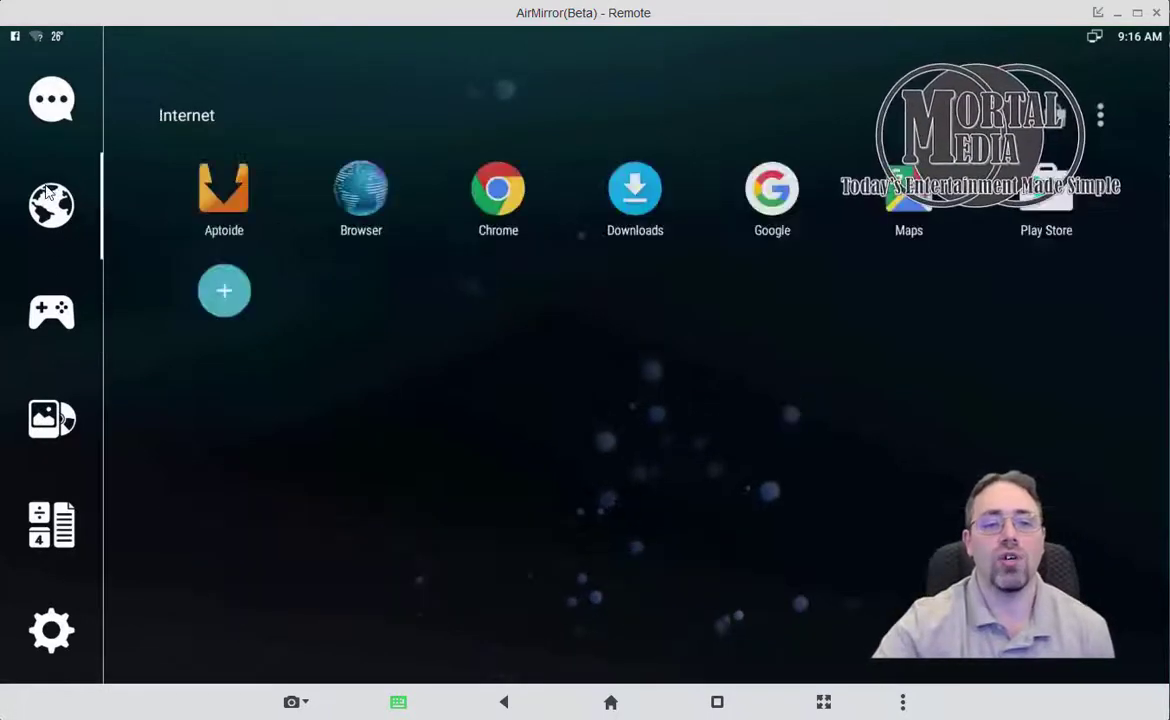
Step: Look through the promoted apps offered for the Internet category down to the end of the list
{"action": "left_click", "coordinate": [224, 289]}
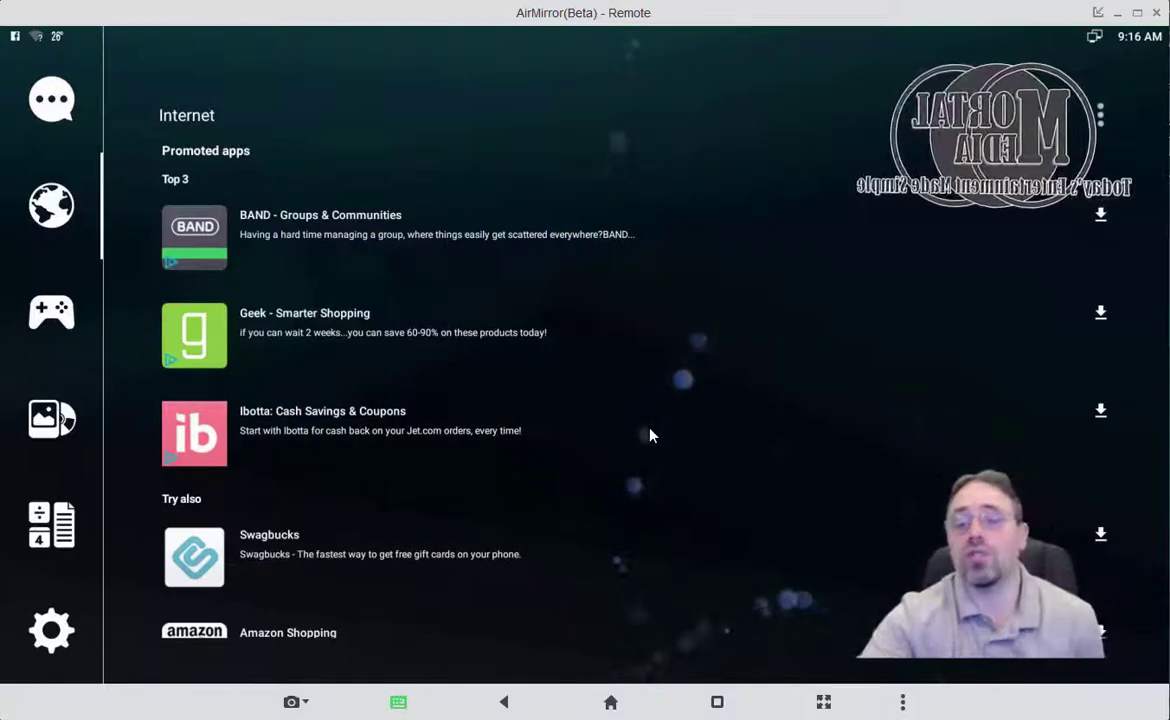
{"action": "scroll", "coordinate": [630, 450], "scroll_direction": "down", "scroll_amount": 4}
{"action": "scroll", "coordinate": [626, 455], "scroll_direction": "down", "scroll_amount": 4}
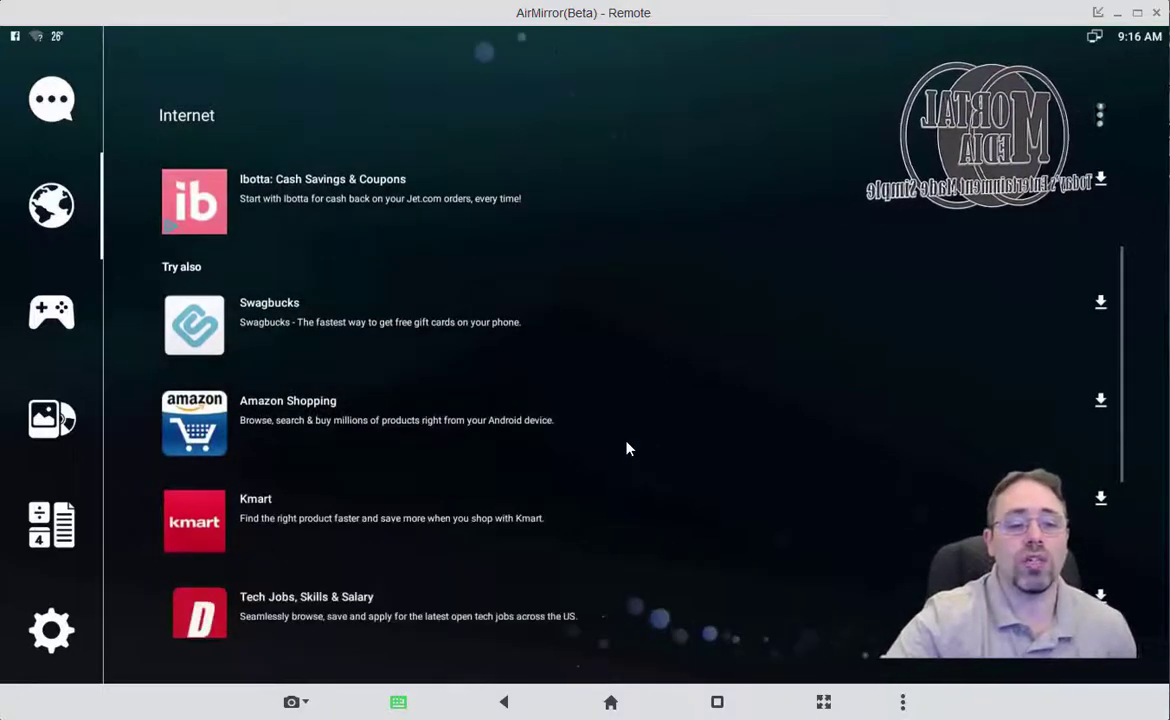
{"action": "scroll", "coordinate": [625, 457], "scroll_direction": "down", "scroll_amount": 4}
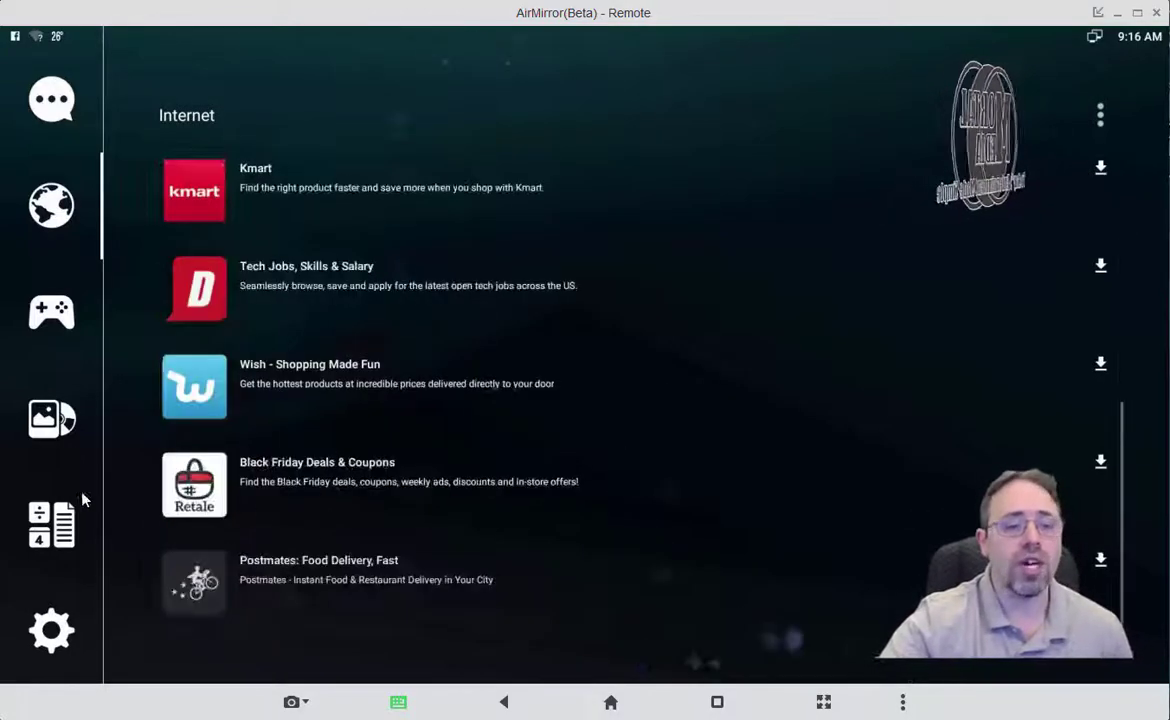
Step: Browse the Games, Media, Utility and Settings categories of the app drawer and return to the home screen
{"action": "left_click", "coordinate": [73, 340]}
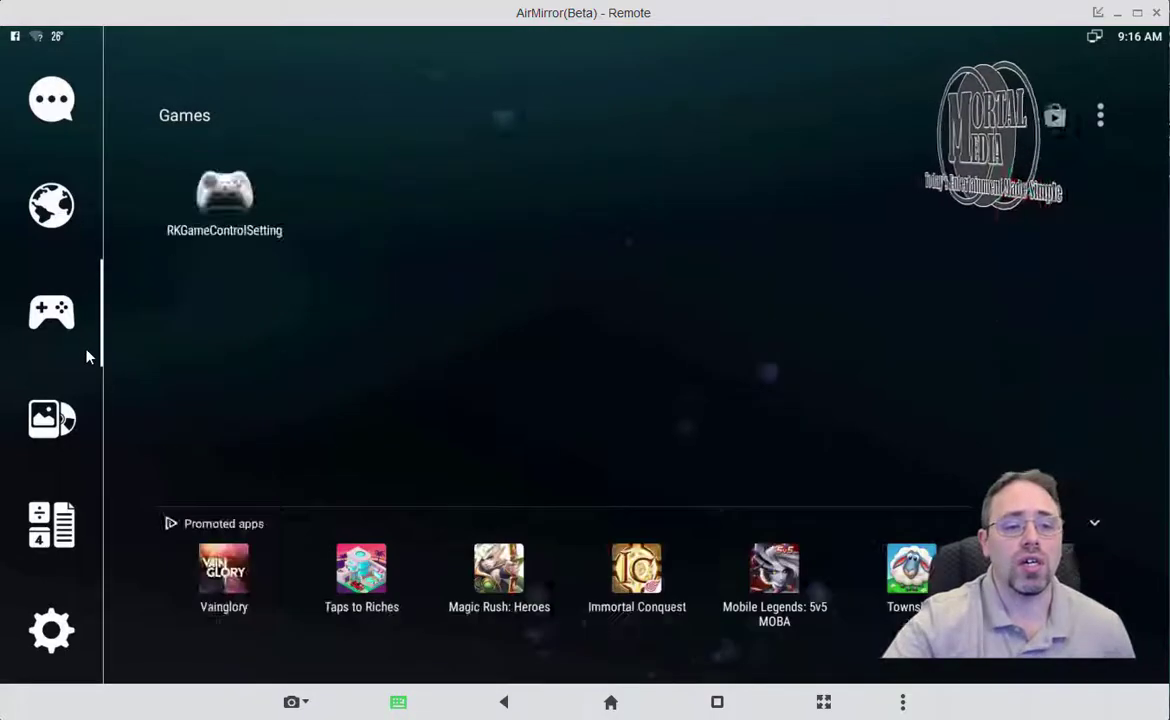
{"action": "left_click", "coordinate": [46, 444]}
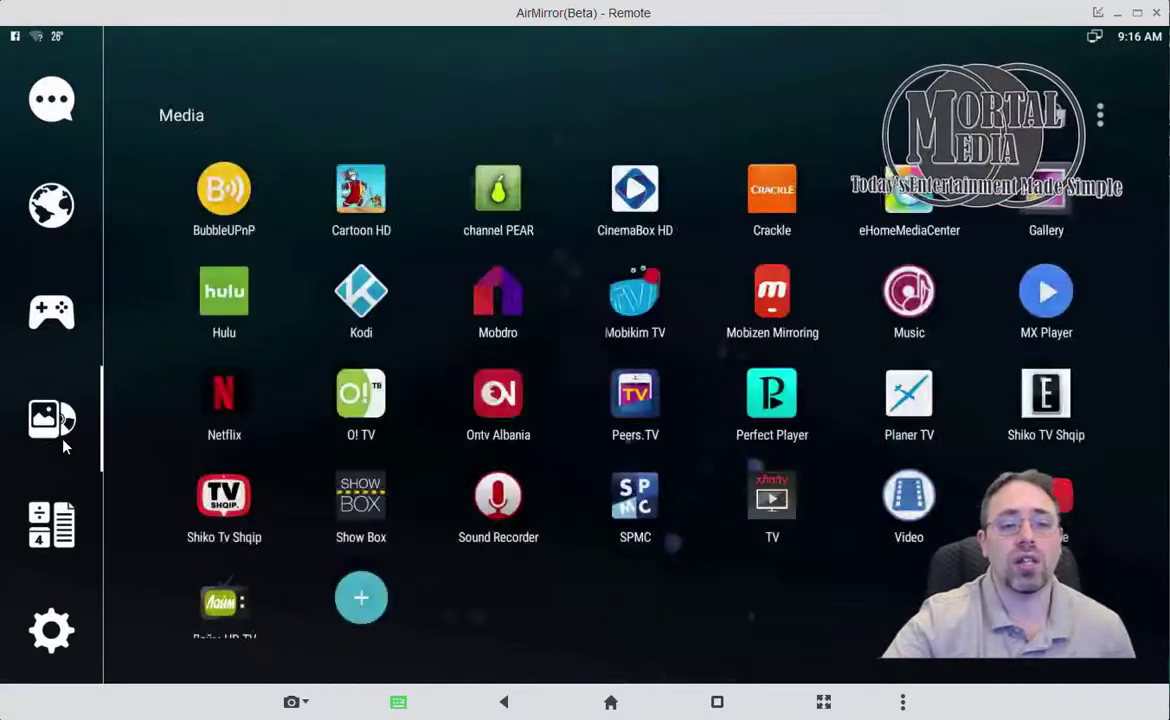
{"action": "left_click", "coordinate": [43, 538]}
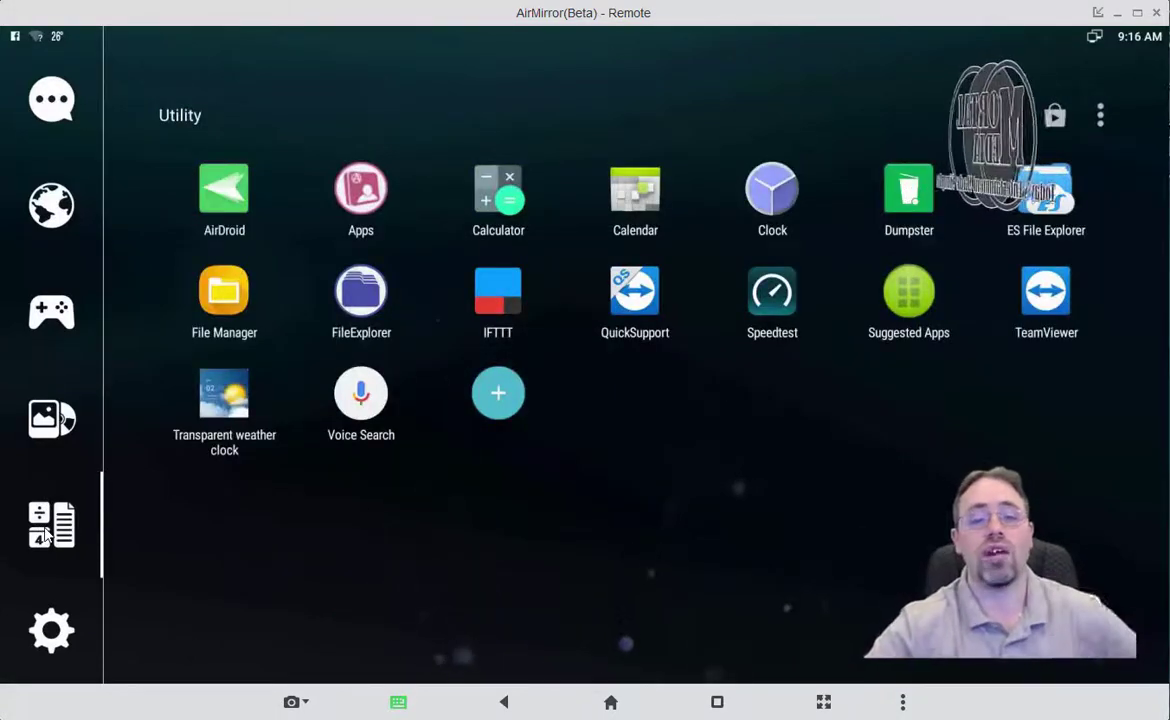
{"action": "left_click", "coordinate": [82, 636]}
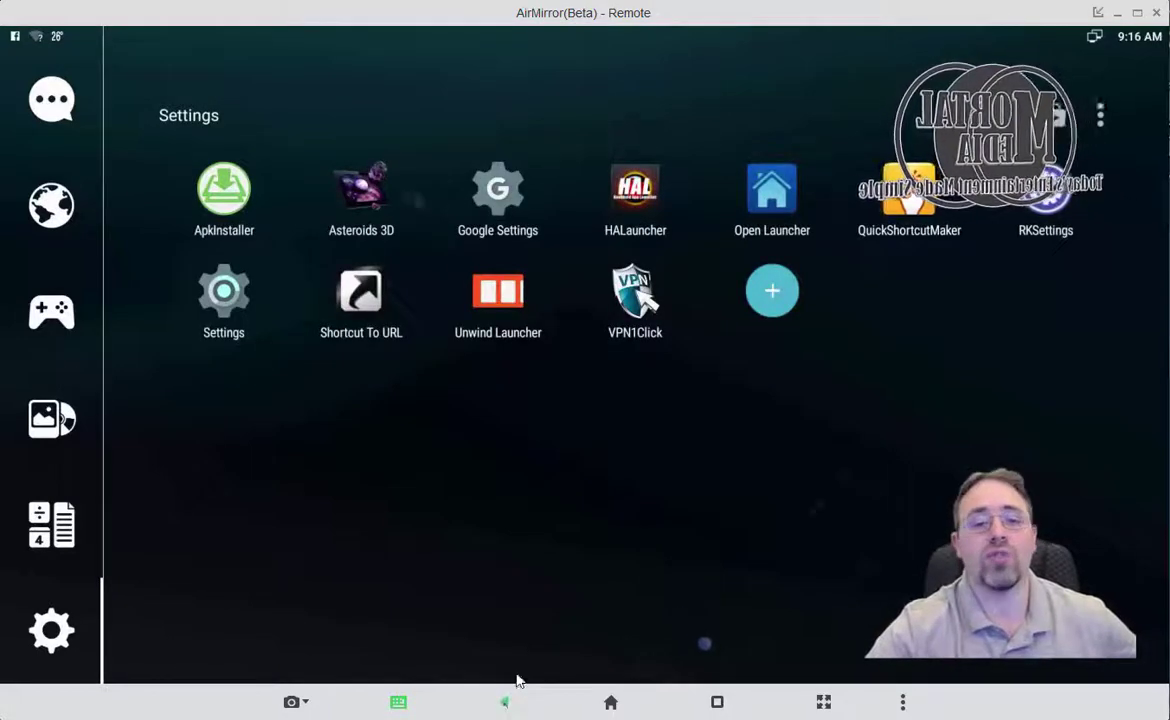
{"action": "left_click", "coordinate": [504, 702]}
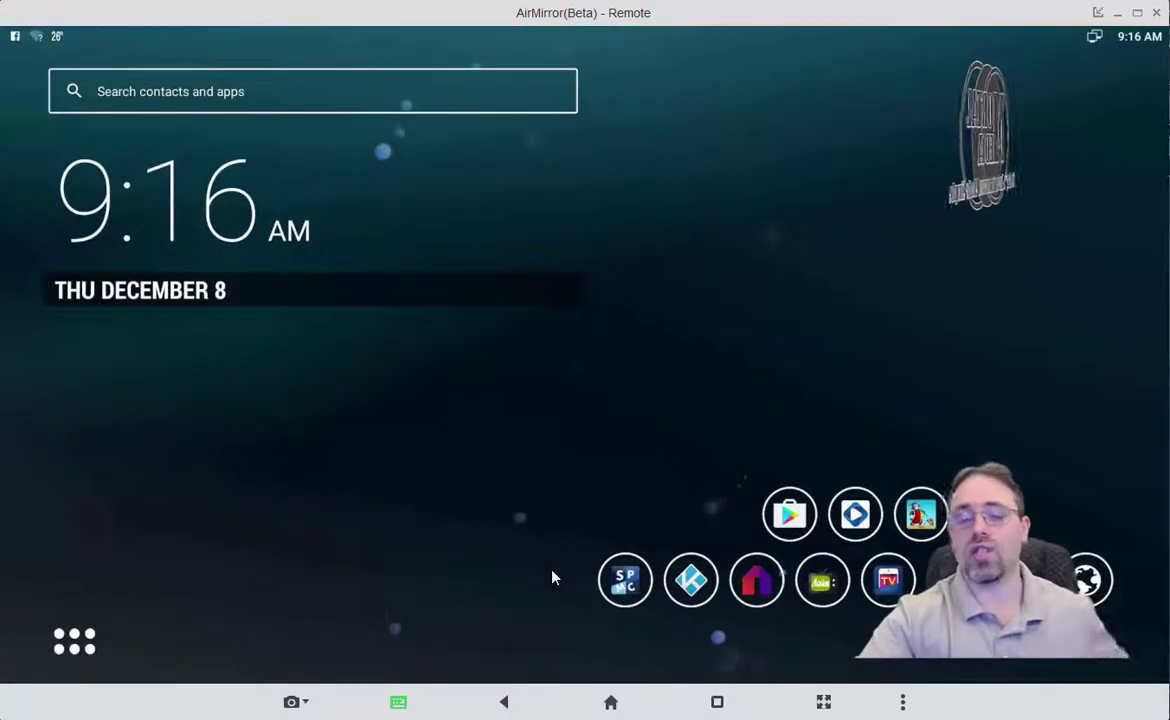